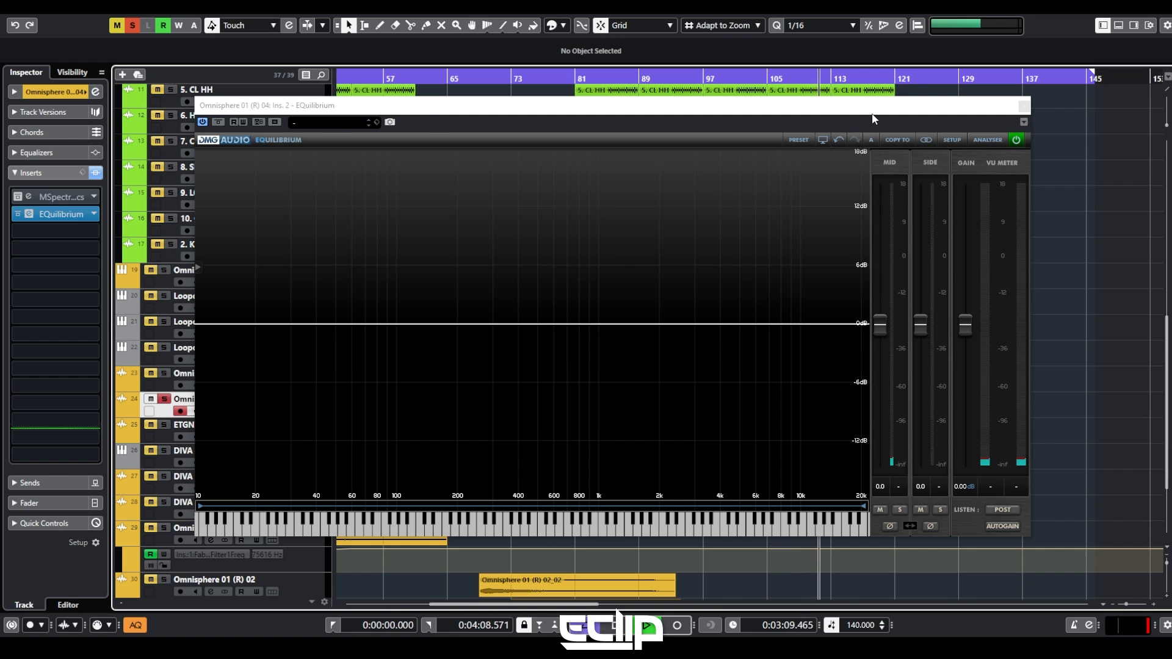
{"action": "key", "text": "space"}
{"action": "left_click_drag", "start_coordinate": [897, 105], "coordinate": [943, 100]}
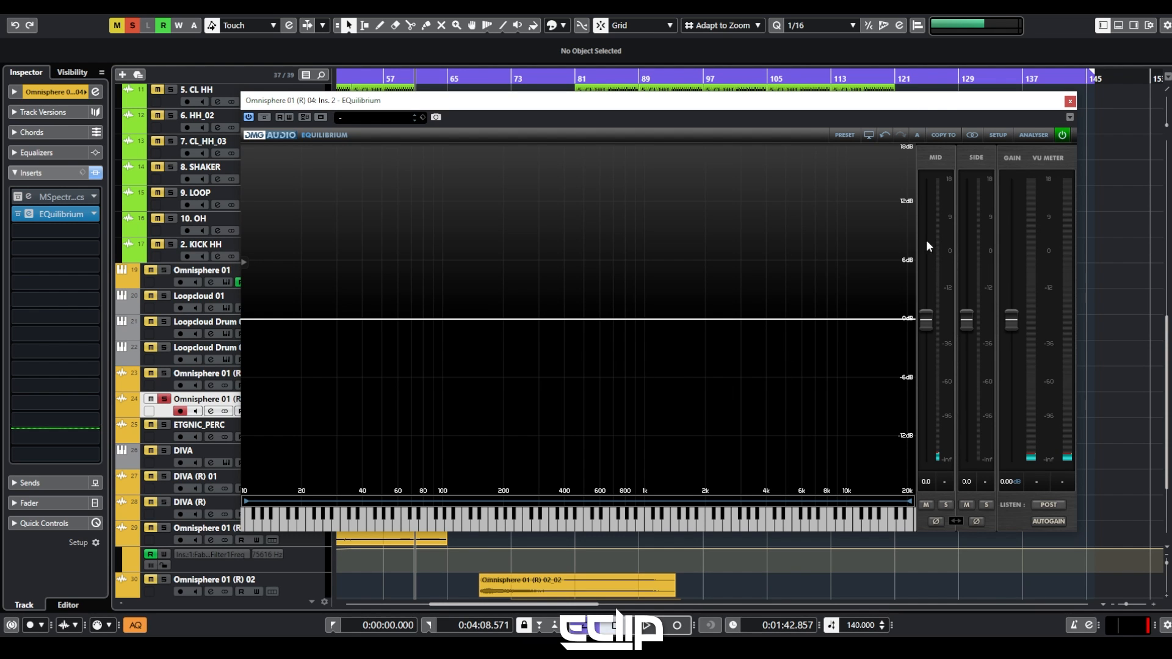
{"action": "left_click_drag", "start_coordinate": [923, 114], "coordinate": [1000, 97]}
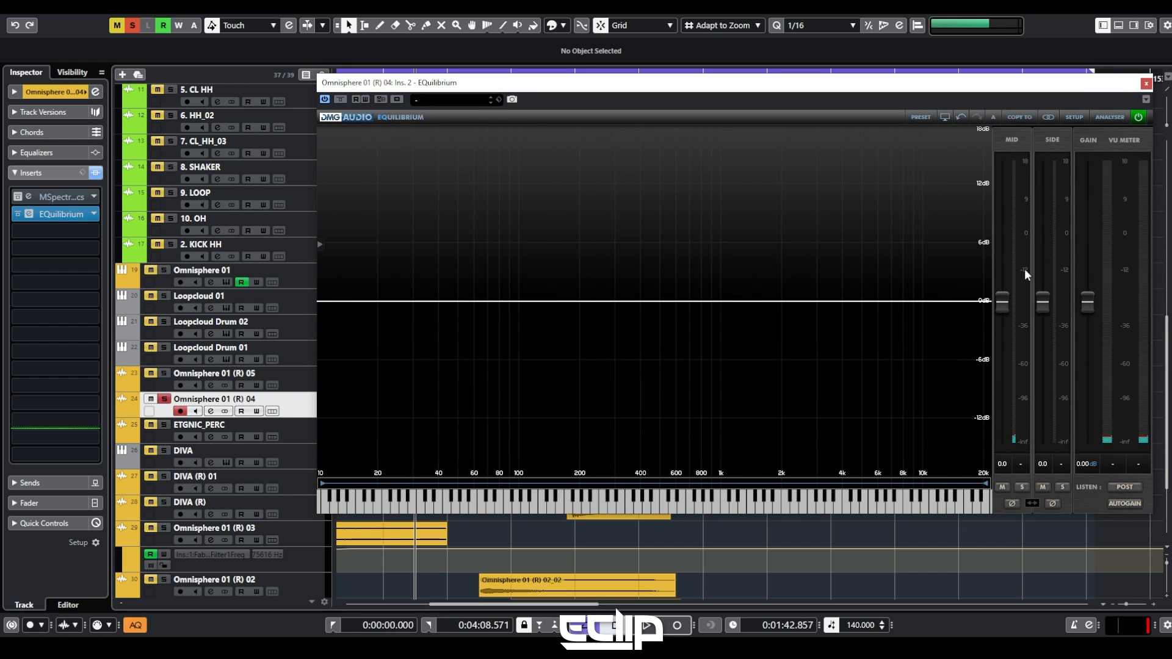
{"action": "left_click_drag", "start_coordinate": [627, 88], "coordinate": [539, 116]}
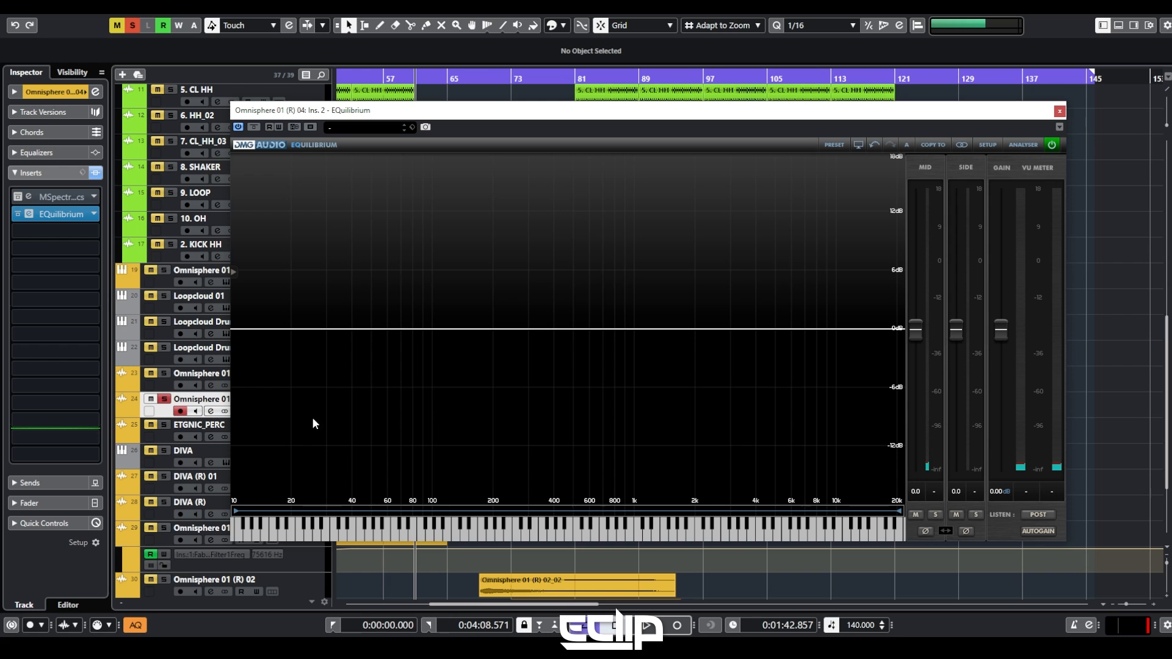
Play the soloed Omnisphere track through EQuilibrium and turn on its spectrum analyser to view the signal.
{"action": "key", "text": "space"}
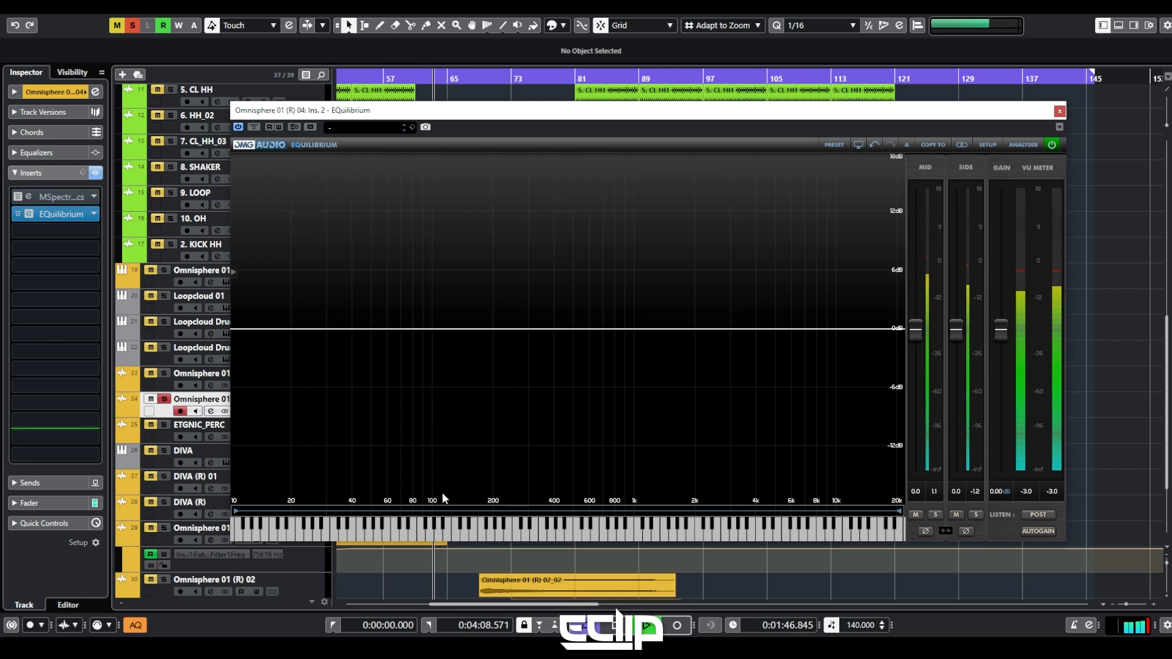
{"action": "key", "text": "space"}
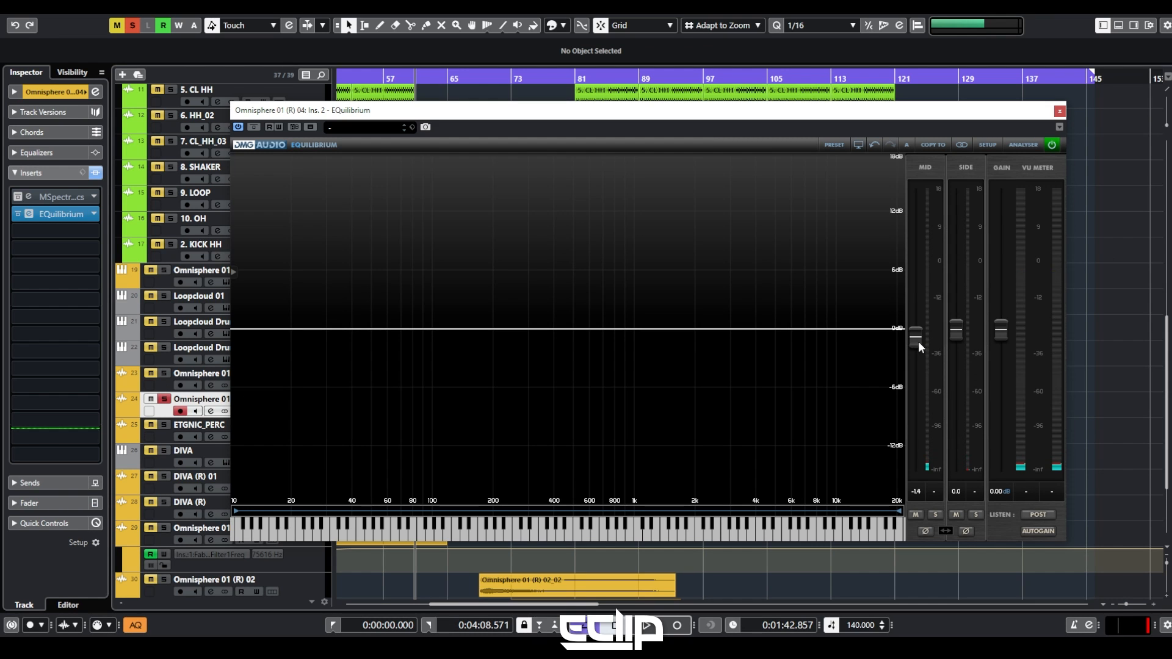
{"action": "key", "text": "space"}
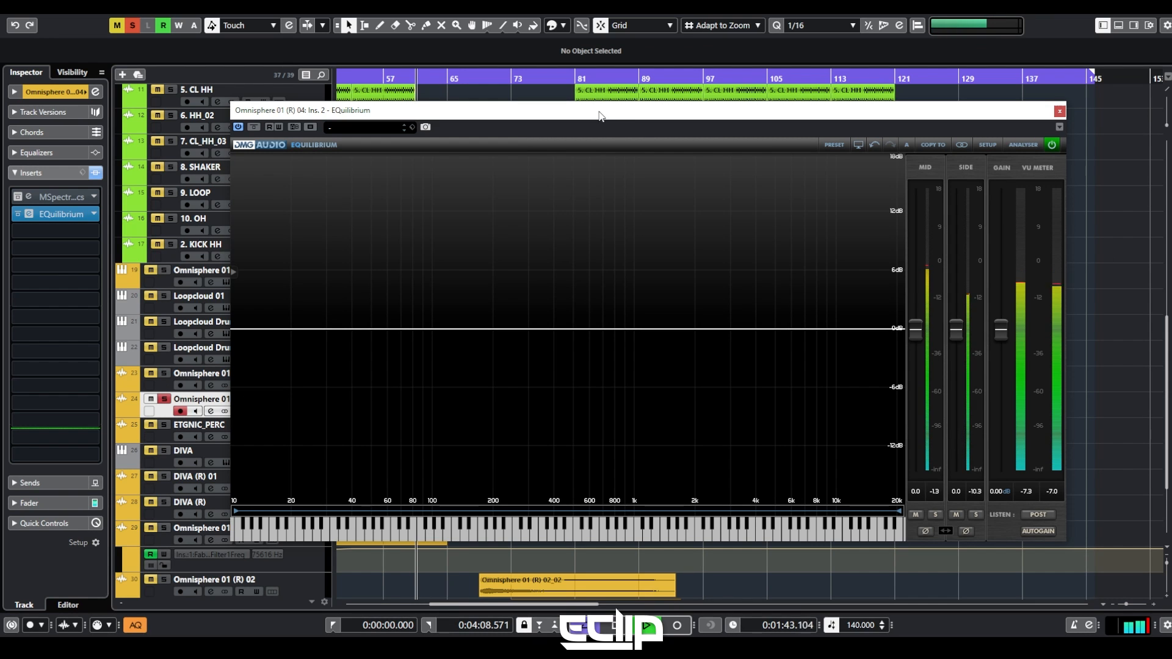
{"action": "left_click_drag", "start_coordinate": [739, 116], "coordinate": [743, 117]}
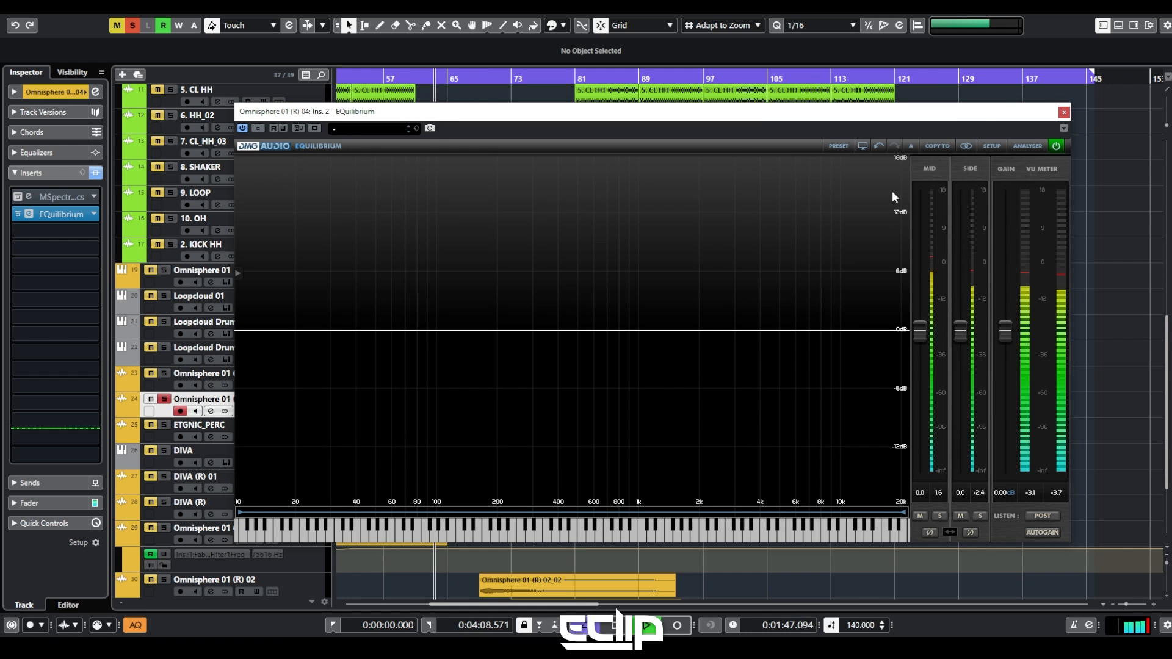
{"action": "left_click", "coordinate": [1027, 149]}
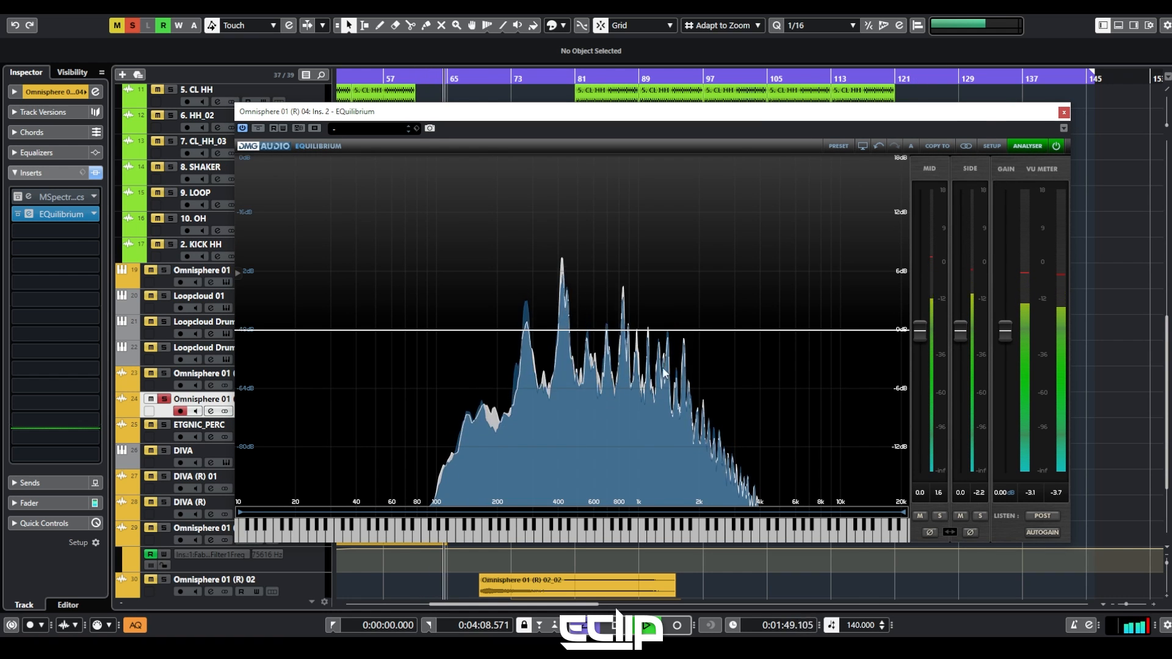
{"action": "key", "text": "space"}
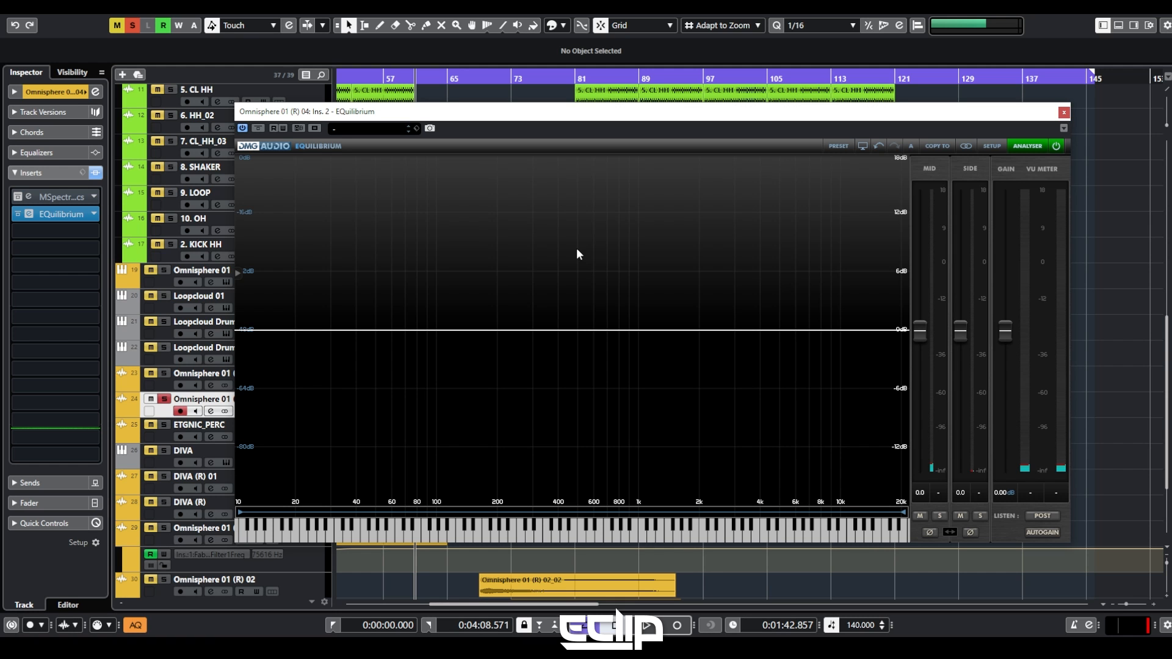
{"action": "key", "text": "space"}
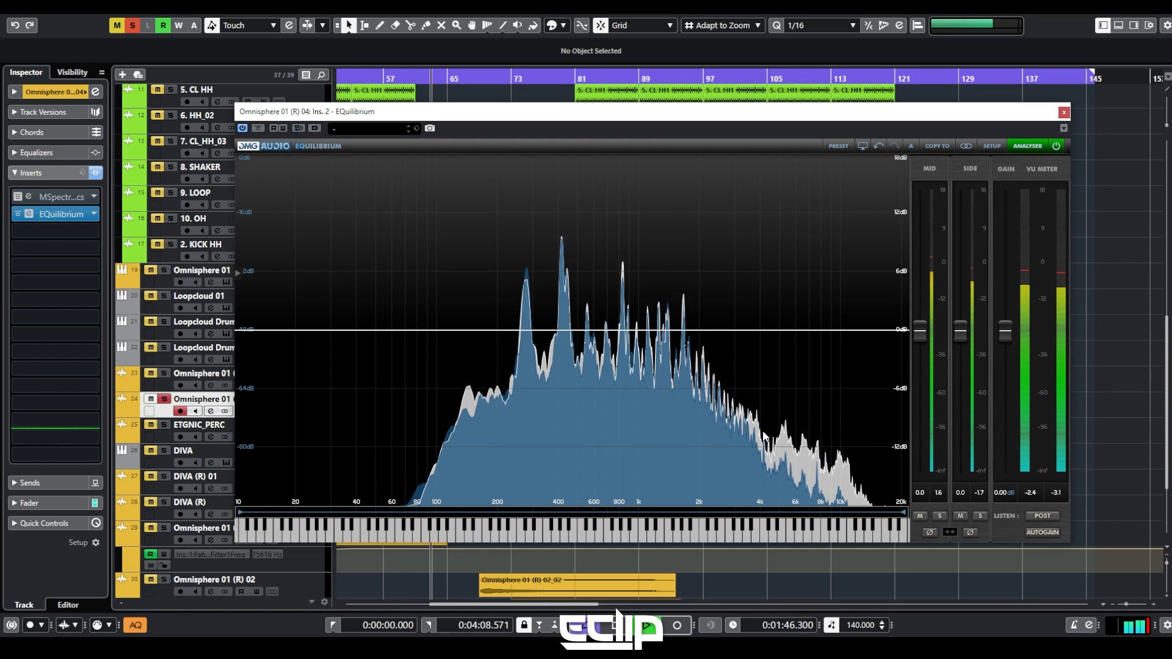
{"action": "key", "text": "space"}
Add an EQ band at 264.5 Hz and set it to a high-pass filter on the Side channel.
{"action": "double_click", "coordinate": [272, 327]}
{"action": "left_click_drag", "start_coordinate": [272, 327], "coordinate": [521, 332]}
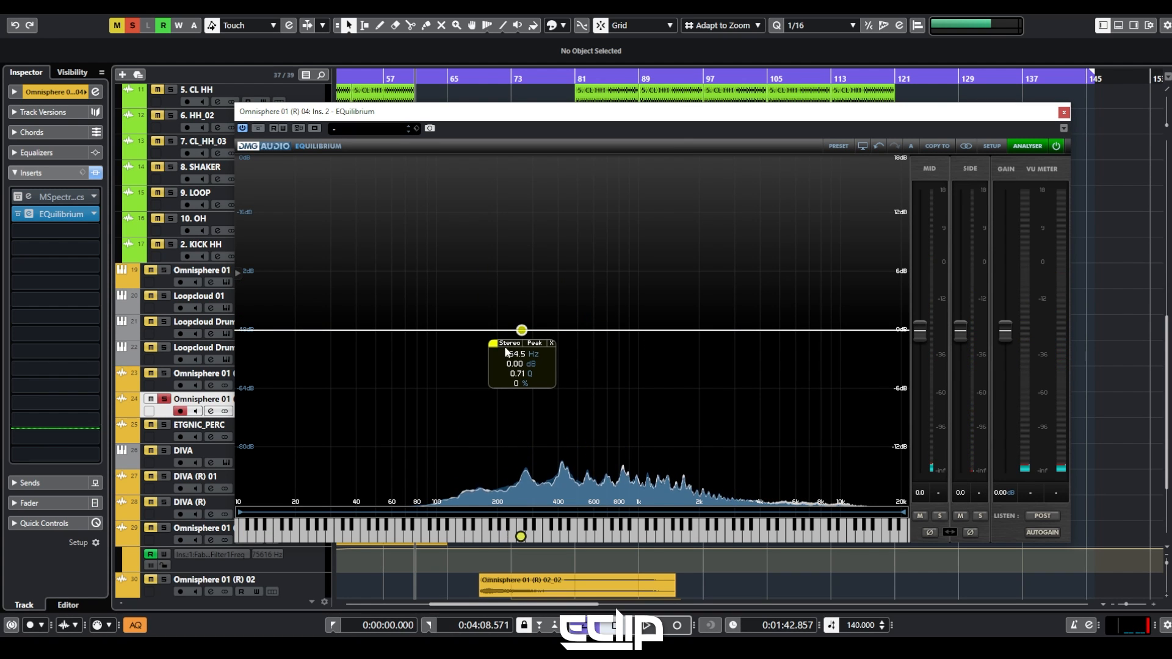
{"action": "left_click", "coordinate": [509, 343]}
{"action": "left_click", "coordinate": [531, 388]}
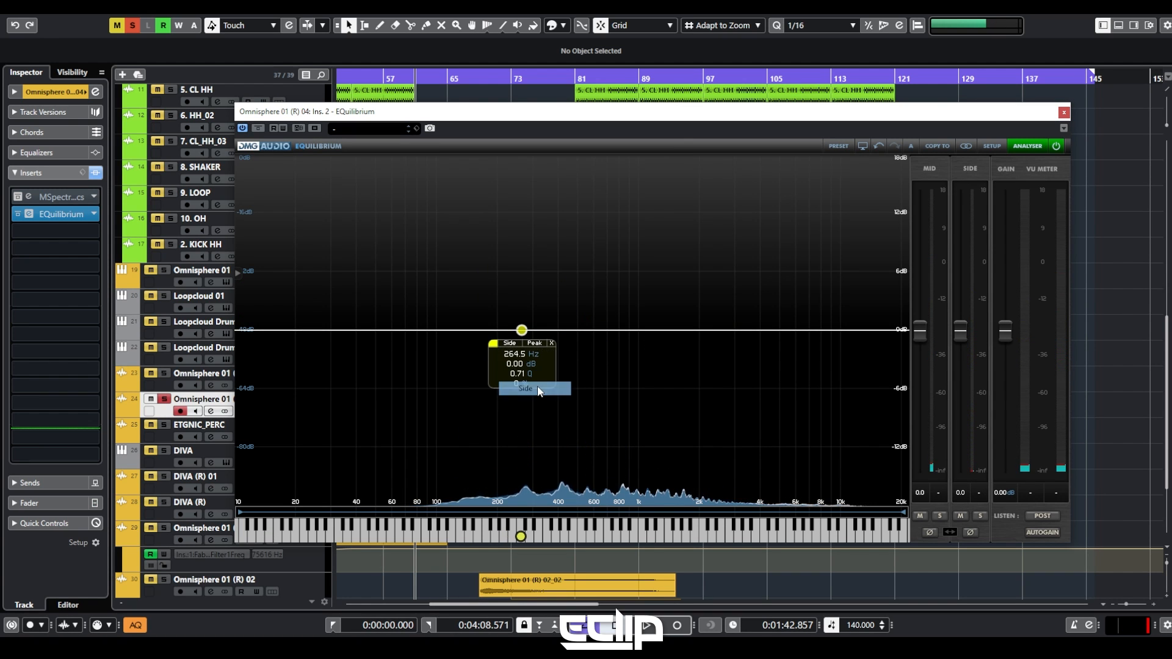
{"action": "left_click", "coordinate": [535, 343]}
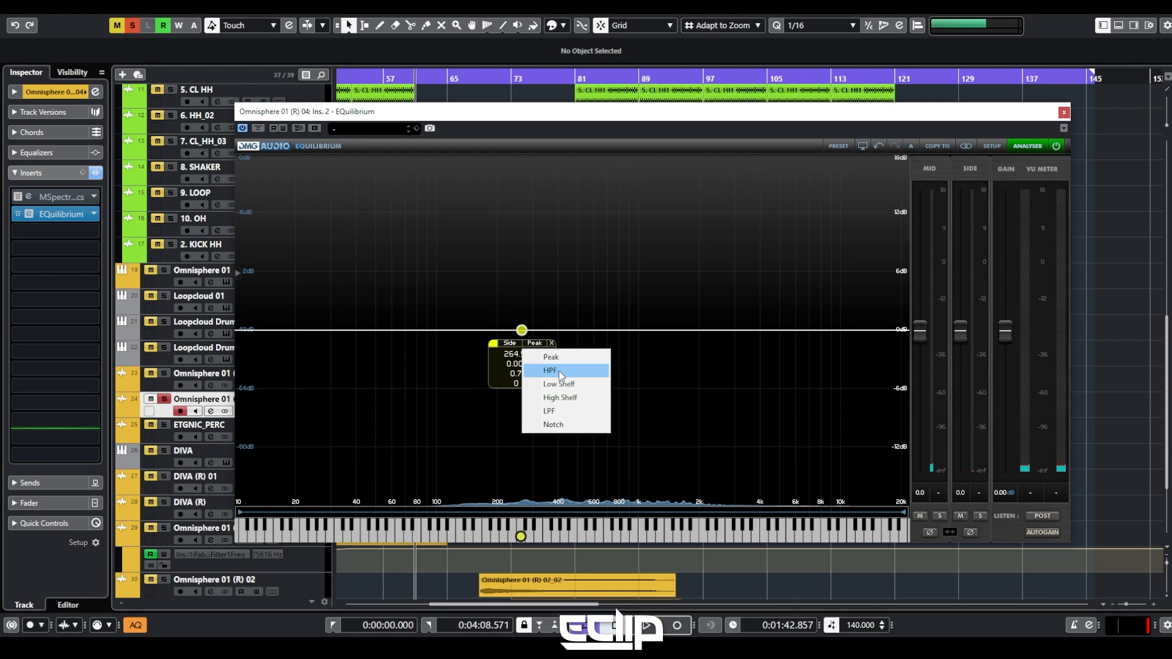
{"action": "left_click", "coordinate": [565, 369]}
During playback, sweep the Side high-pass cutoff up to 8877 Hz and back down to between 100 and 200 Hz.
{"action": "key", "text": "space"}
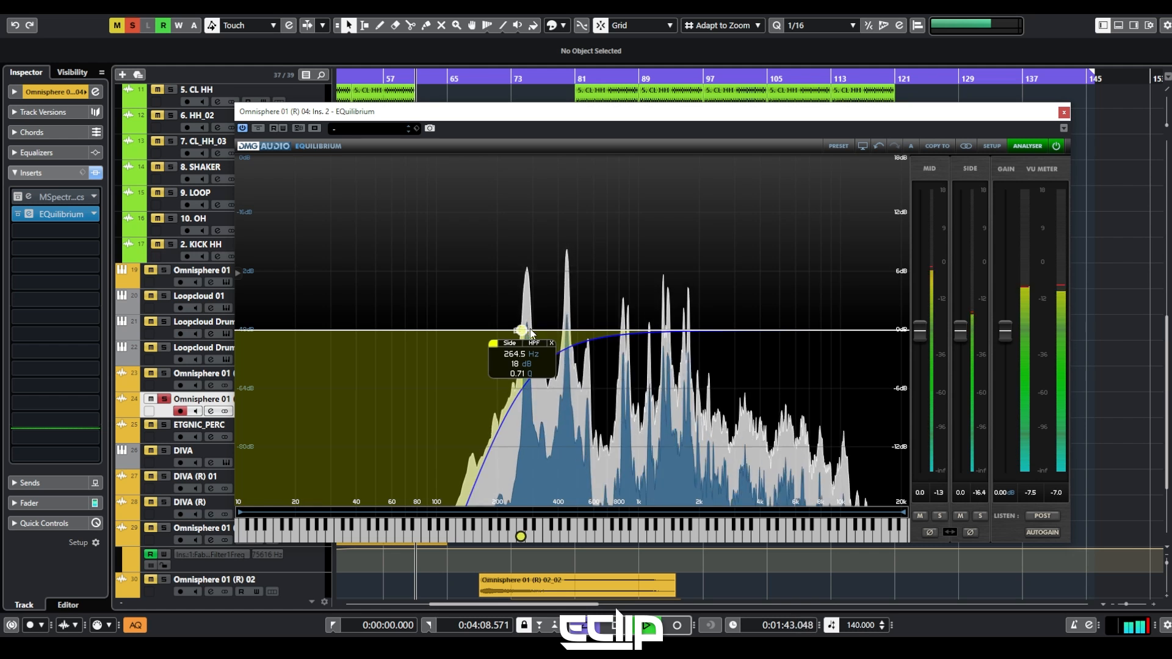
{"action": "left_click_drag", "start_coordinate": [521, 330], "coordinate": [830, 336]}
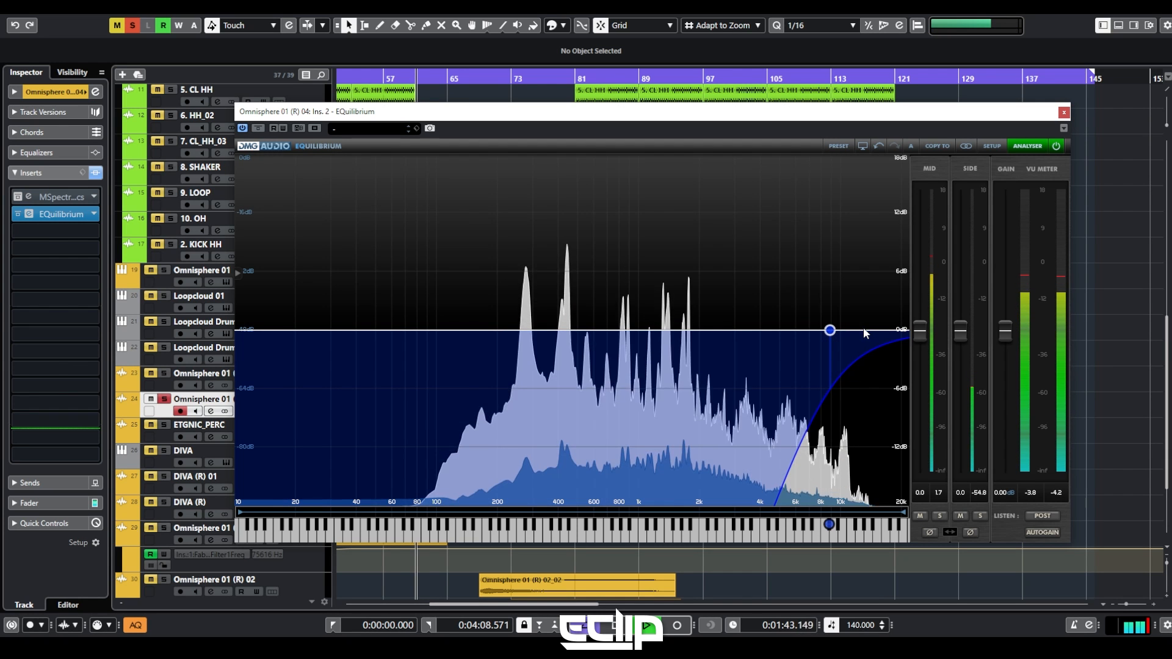
{"action": "mouse_move", "coordinate": [830, 337]}
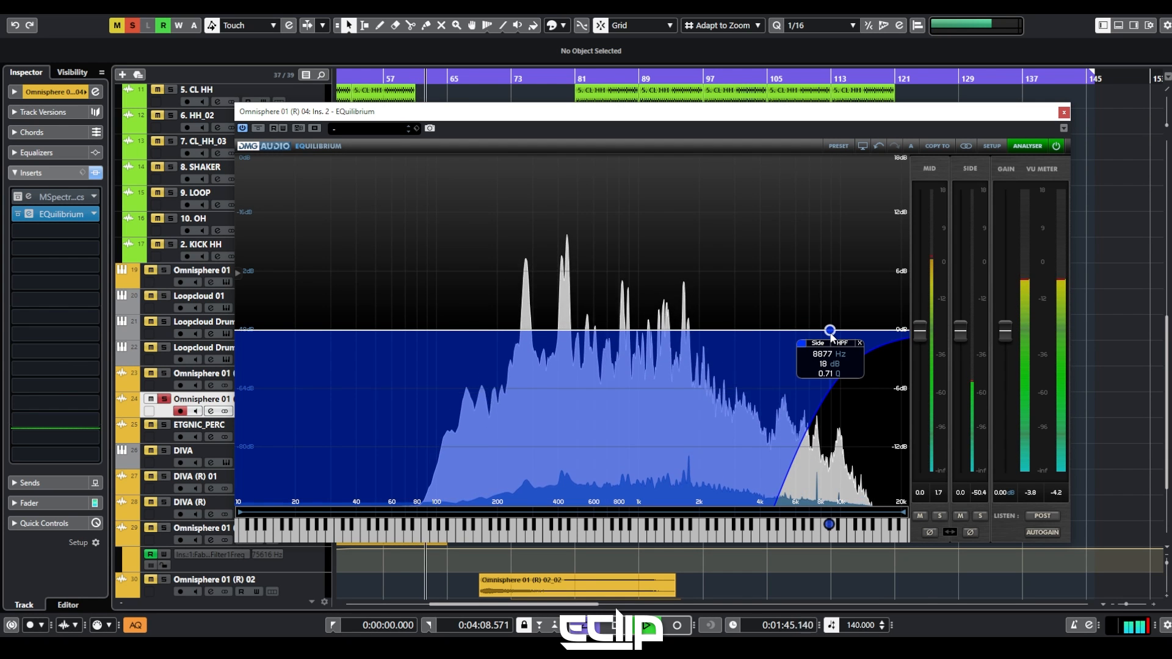
{"action": "left_click_drag", "start_coordinate": [831, 337], "coordinate": [467, 375]}
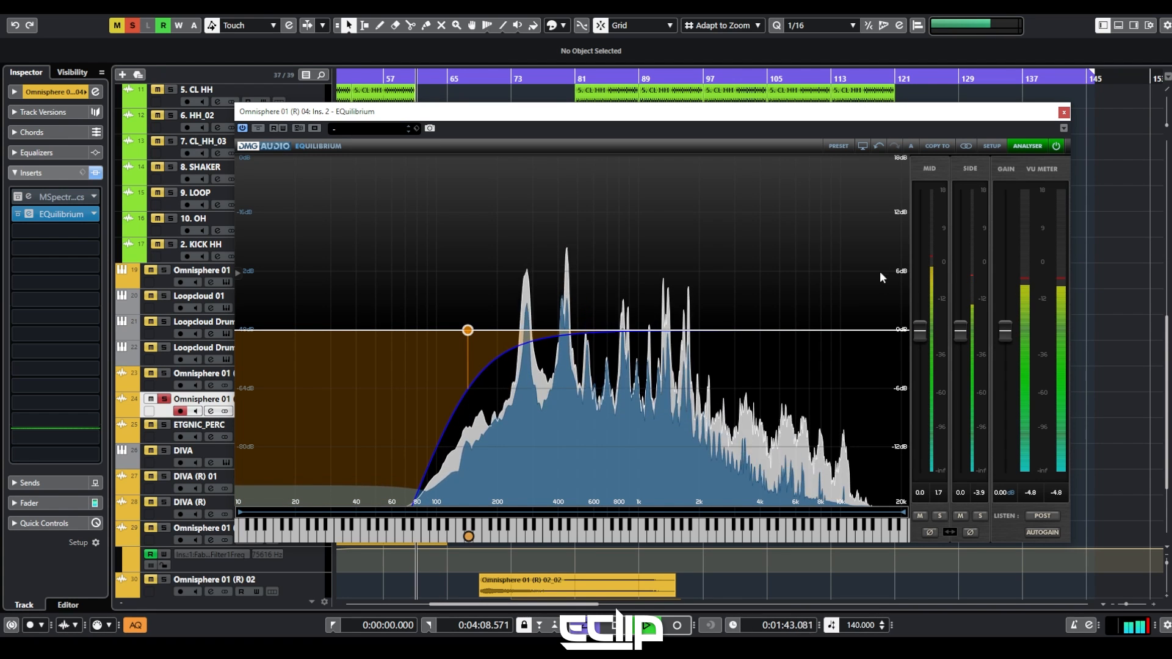
{"action": "key", "text": "space"}
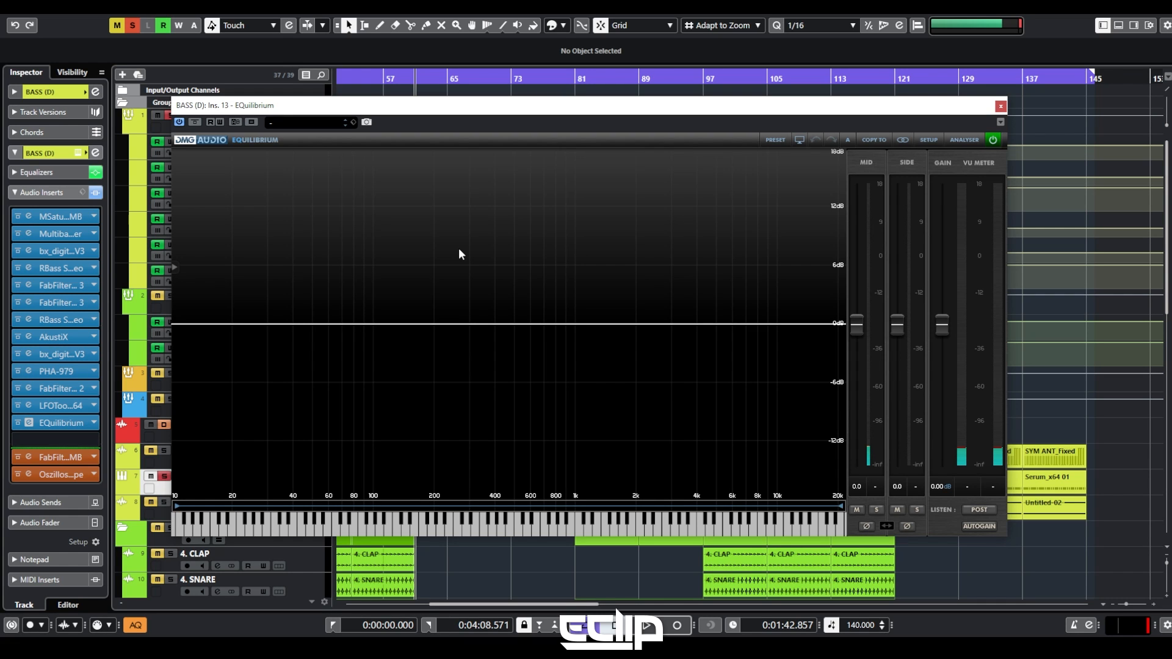
Add a stereo high-pass band to EQuilibrium on BASS (D) with a 24 dB slope and a 32 Hz cutoff.
{"action": "double_click", "coordinate": [190, 319]}
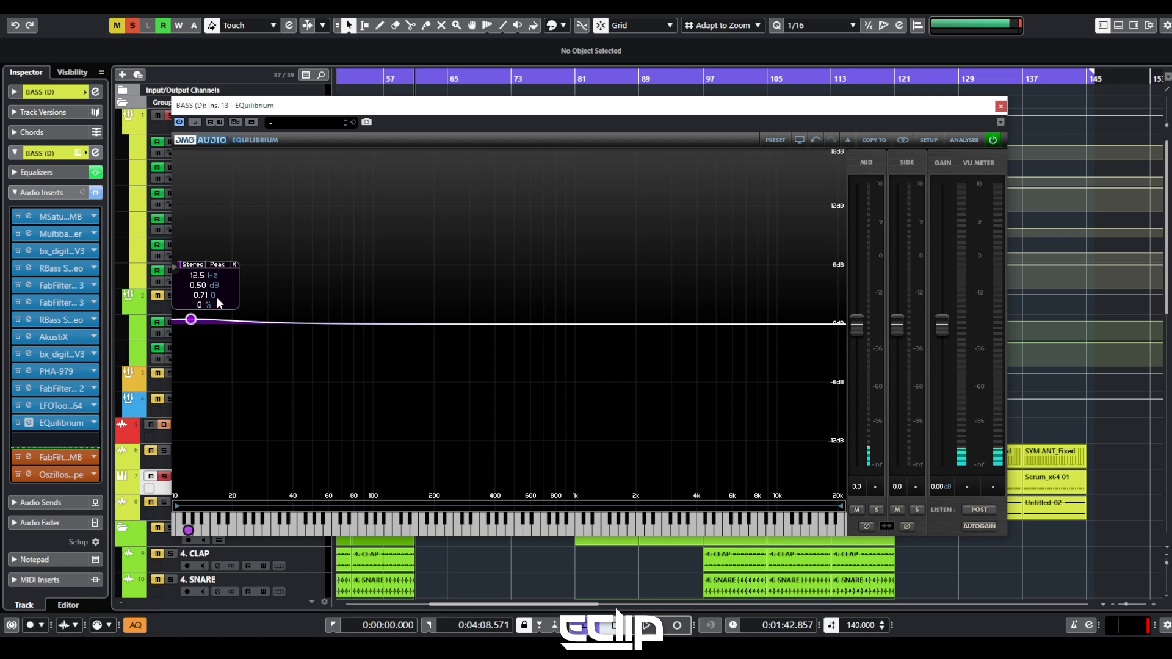
{"action": "left_click", "coordinate": [214, 266]}
{"action": "left_click", "coordinate": [216, 303]}
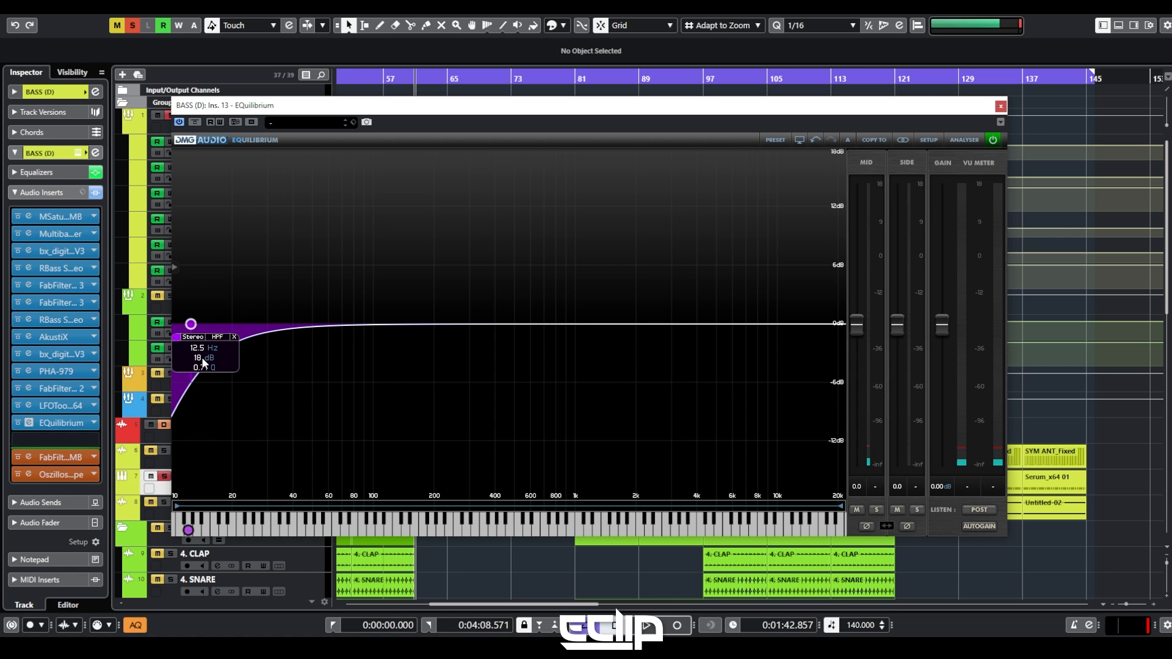
{"action": "left_click_drag", "start_coordinate": [278, 105], "coordinate": [392, 83]}
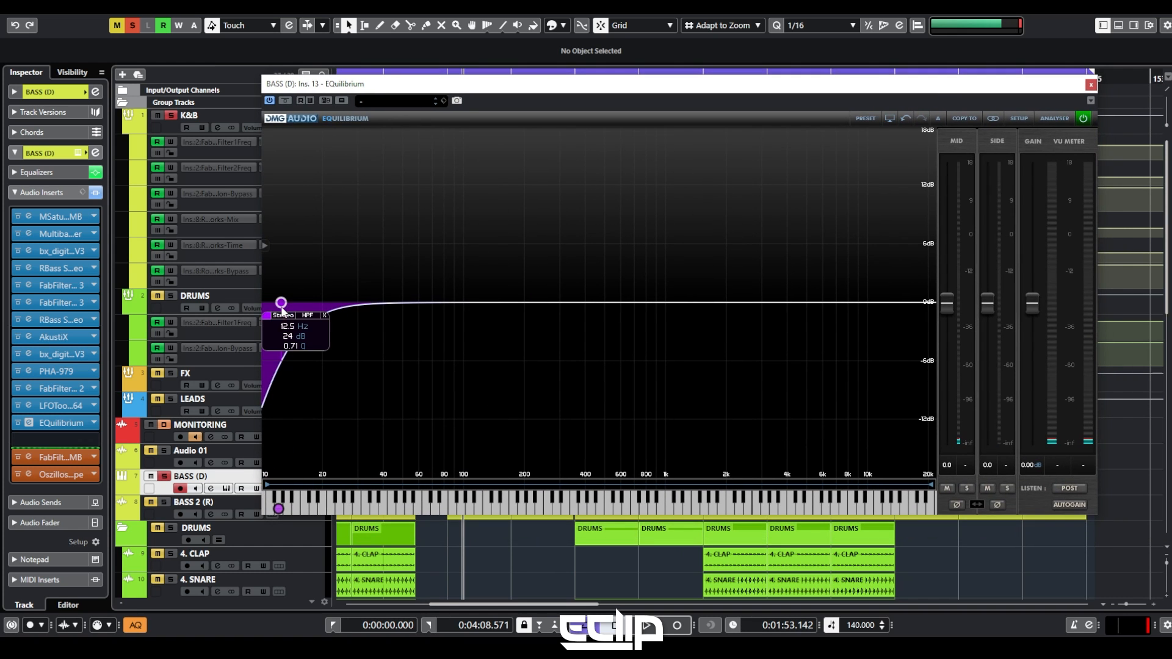
{"action": "left_click_drag", "start_coordinate": [281, 303], "coordinate": [363, 303]}
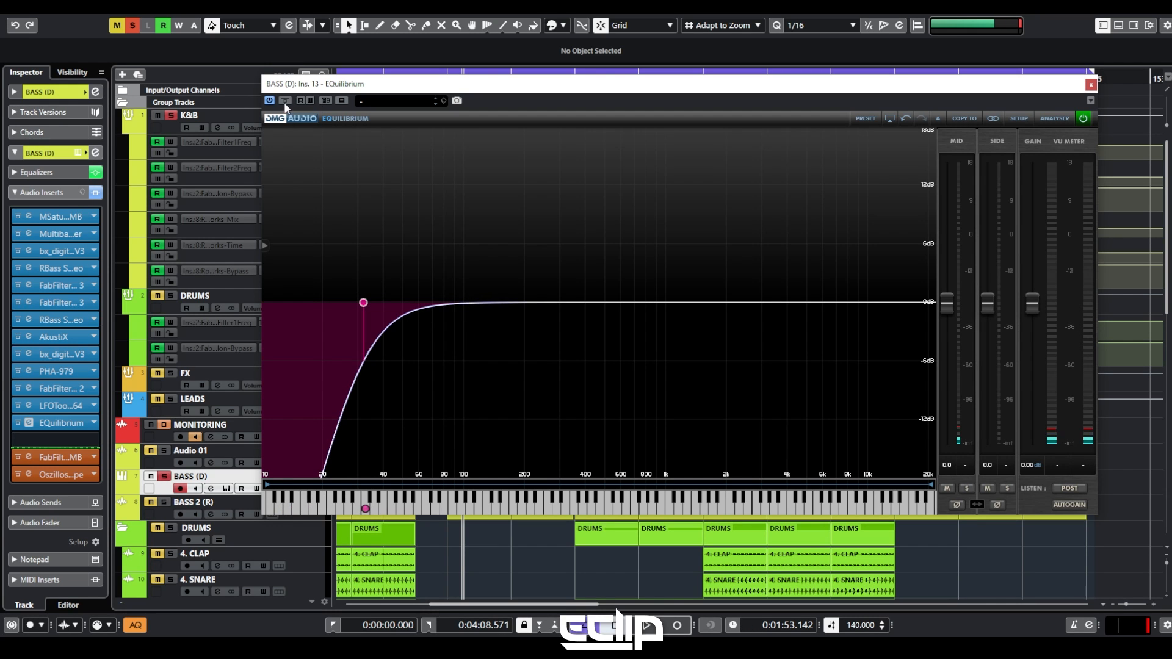
Play the bass and briefly bypass EQuilibrium to compare the sound with and without the high-pass filter.
{"action": "left_click_drag", "start_coordinate": [366, 88], "coordinate": [261, 125]}
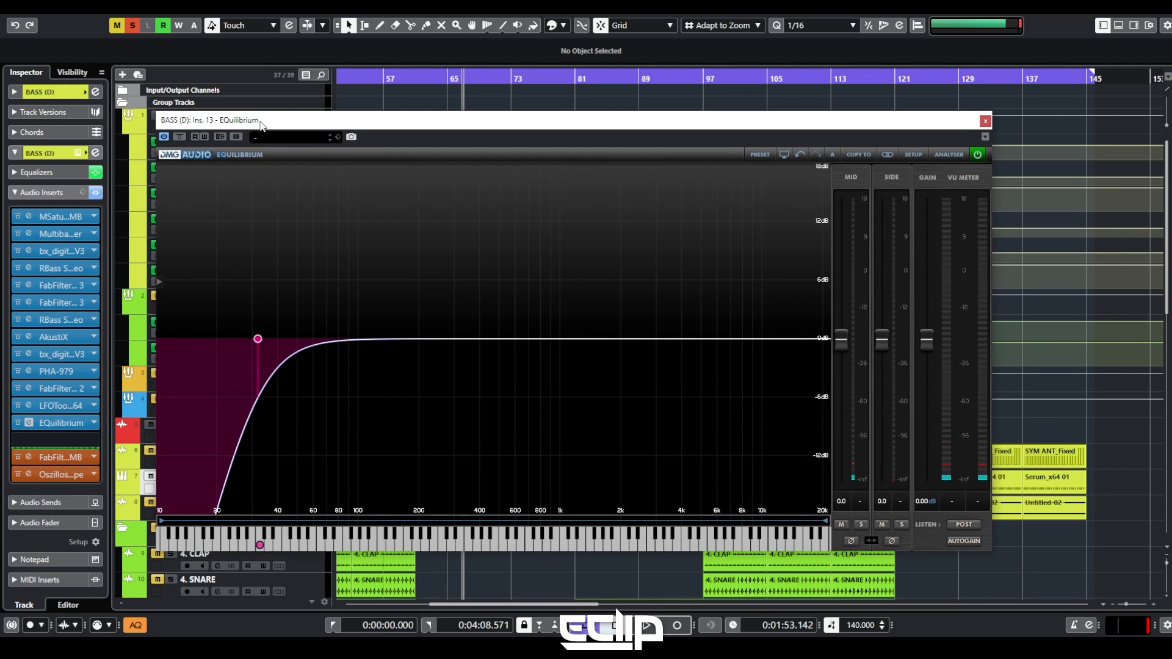
{"action": "left_click", "coordinate": [180, 137]}
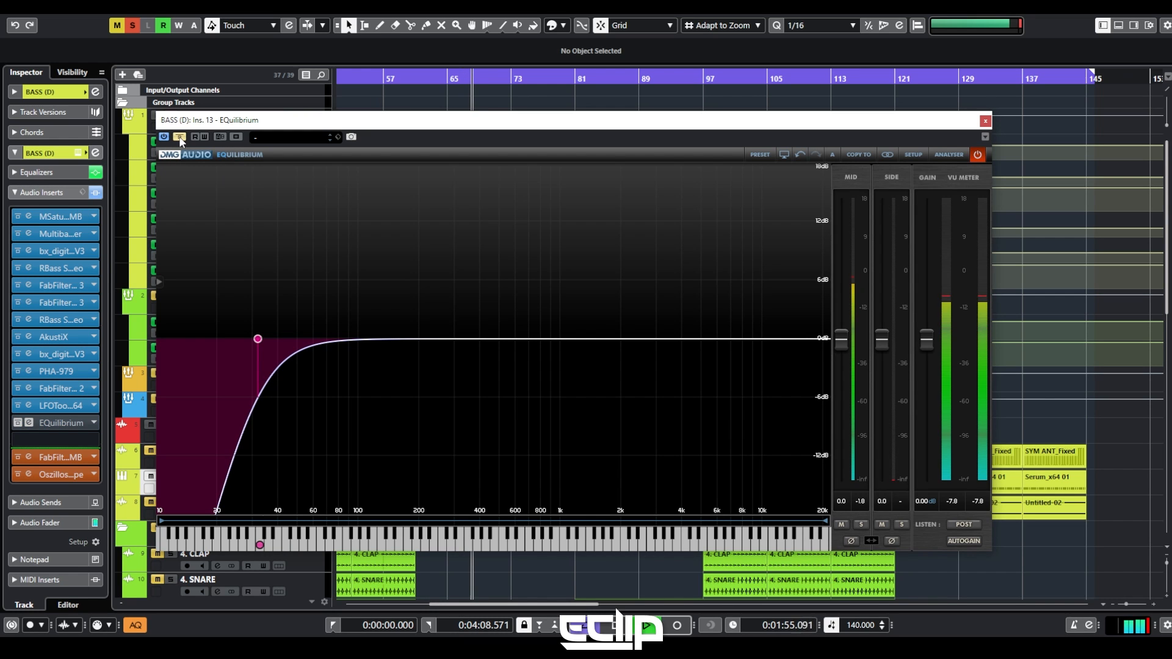
{"action": "left_click", "coordinate": [179, 137]}
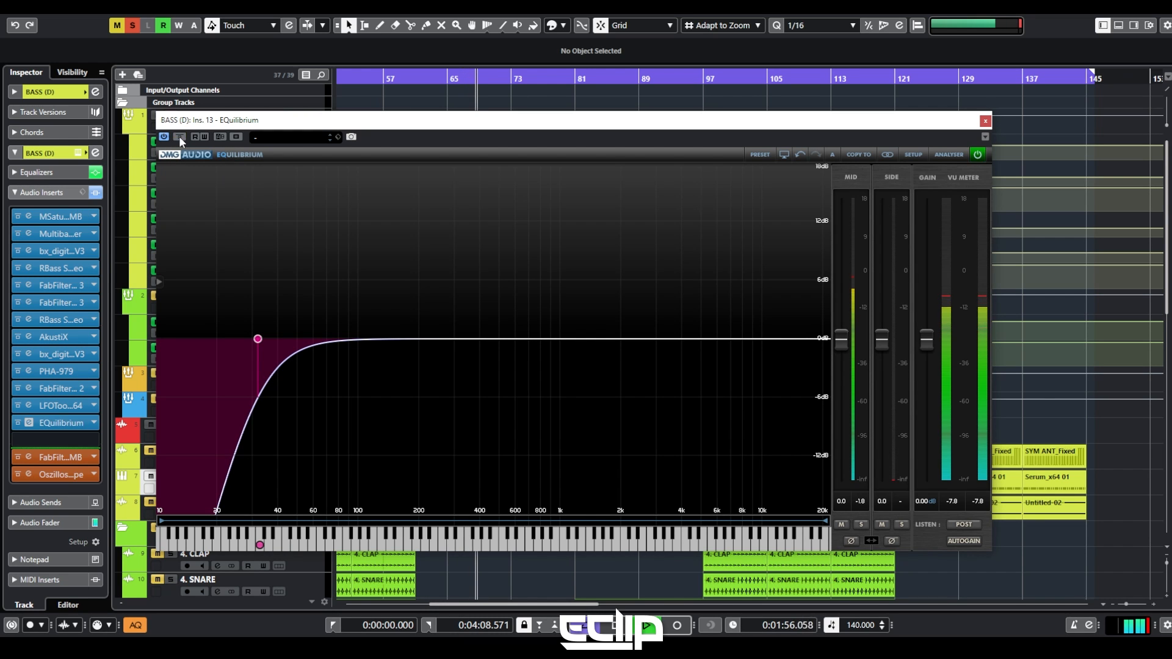
Turn on the spectrum analyser for the bass and switch the 32 Hz high-pass band off and on again.
{"action": "left_click", "coordinate": [961, 153]}
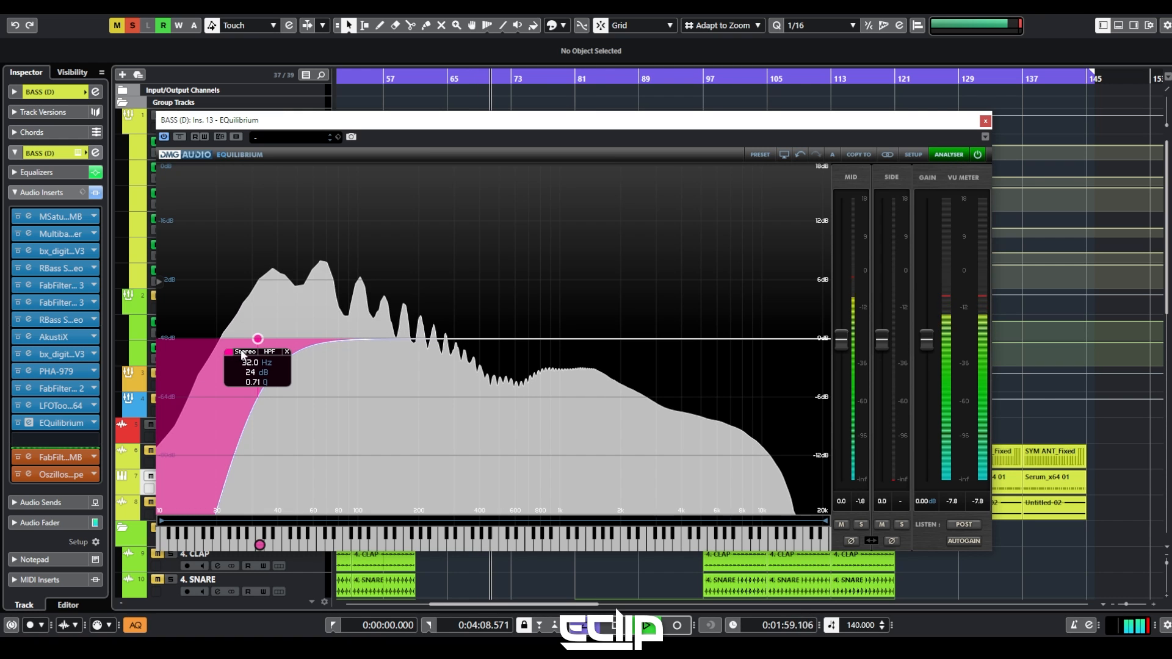
{"action": "left_click", "coordinate": [229, 352]}
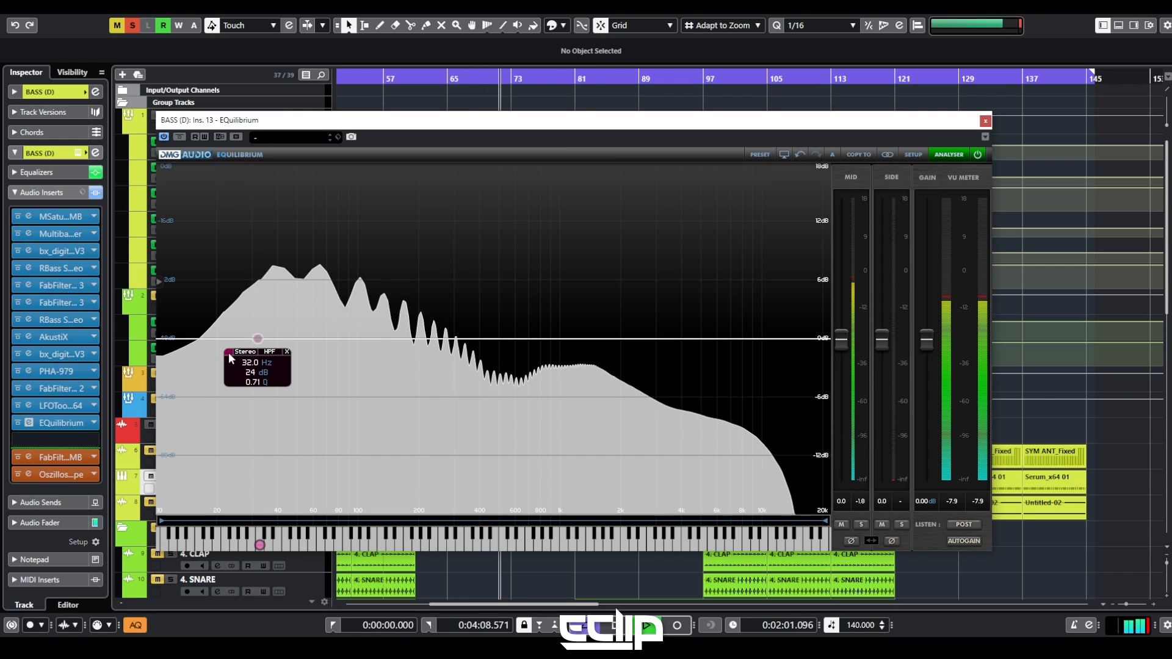
{"action": "left_click", "coordinate": [229, 352]}
Try a 6 dB slope on the bass high-pass filter, raise it to 48 dB, and lower the cutoff below 20 Hz.
{"action": "left_click_drag", "start_coordinate": [238, 431], "coordinate": [214, 499]}
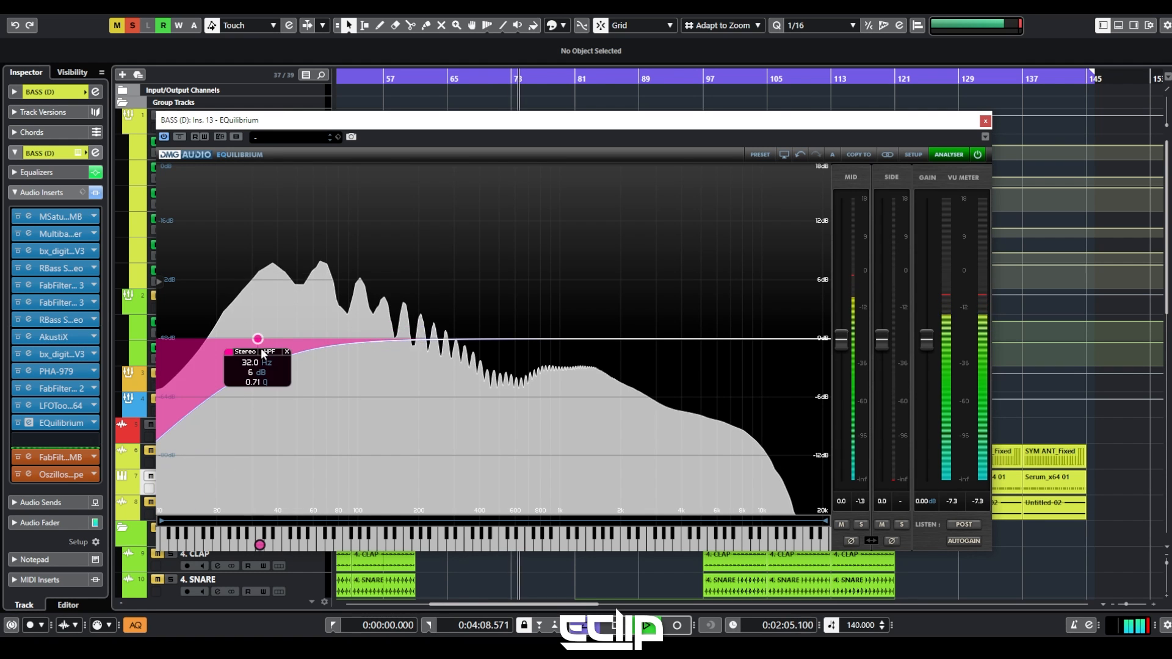
{"action": "left_click_drag", "start_coordinate": [252, 370], "coordinate": [275, 78]}
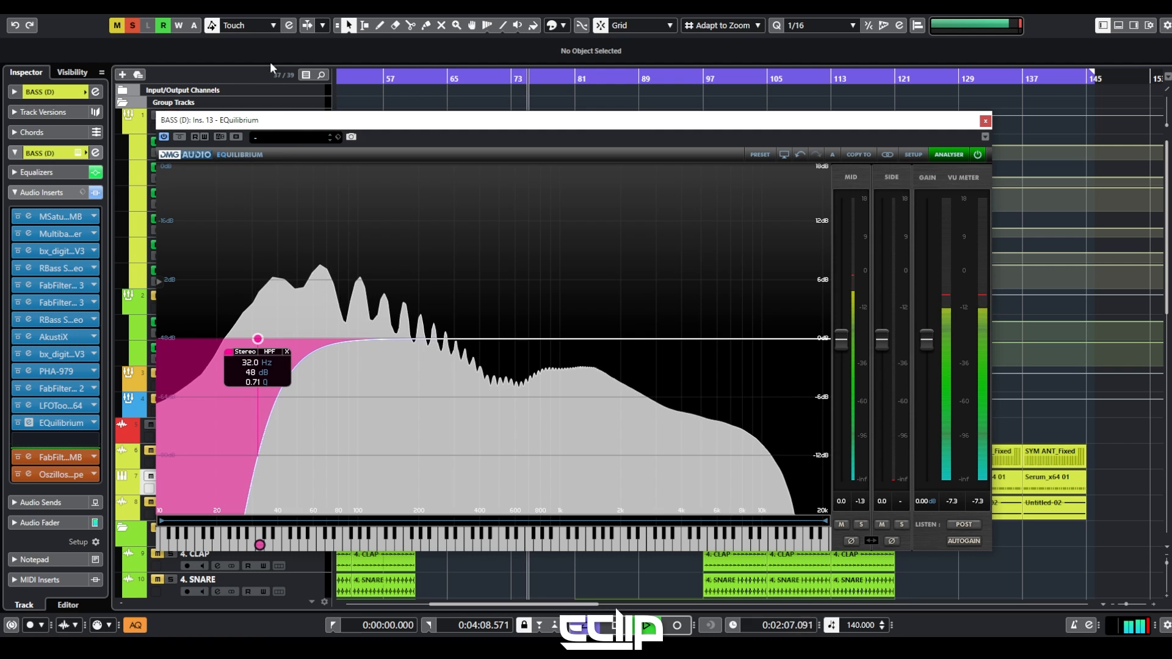
{"action": "left_click_drag", "start_coordinate": [260, 344], "coordinate": [204, 344]}
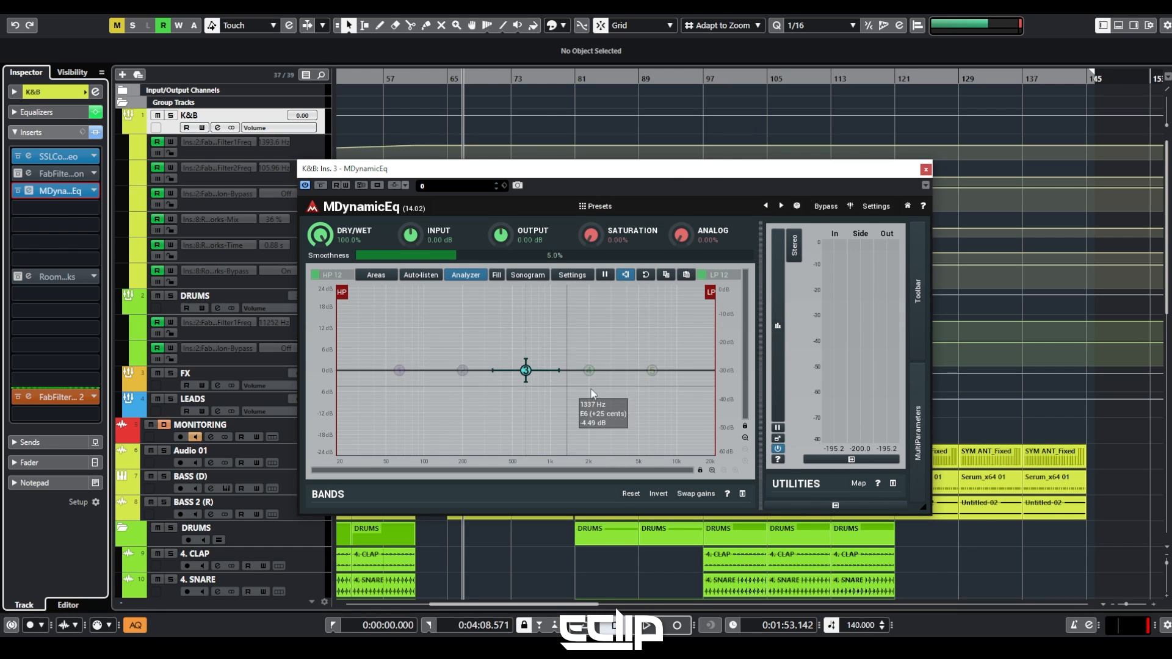
Examine the band 3 settings of MDynamicEq on the K&B group, including its dynamics options, and close them.
{"action": "double_click", "coordinate": [525, 370]}
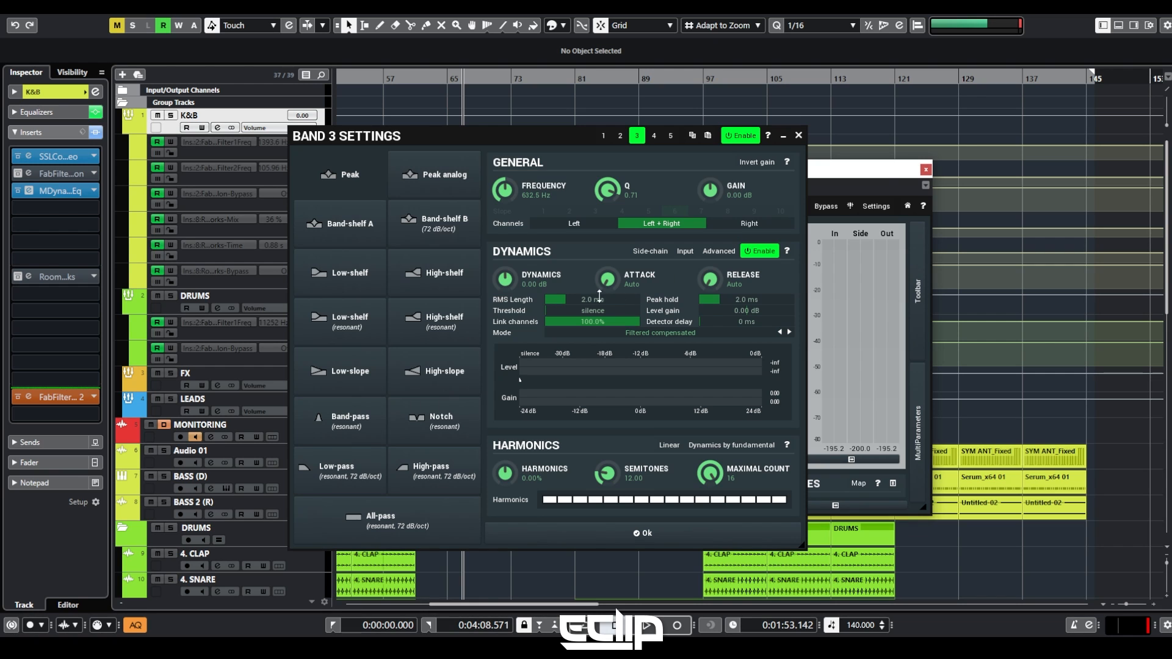
{"action": "left_click", "coordinate": [797, 136]}
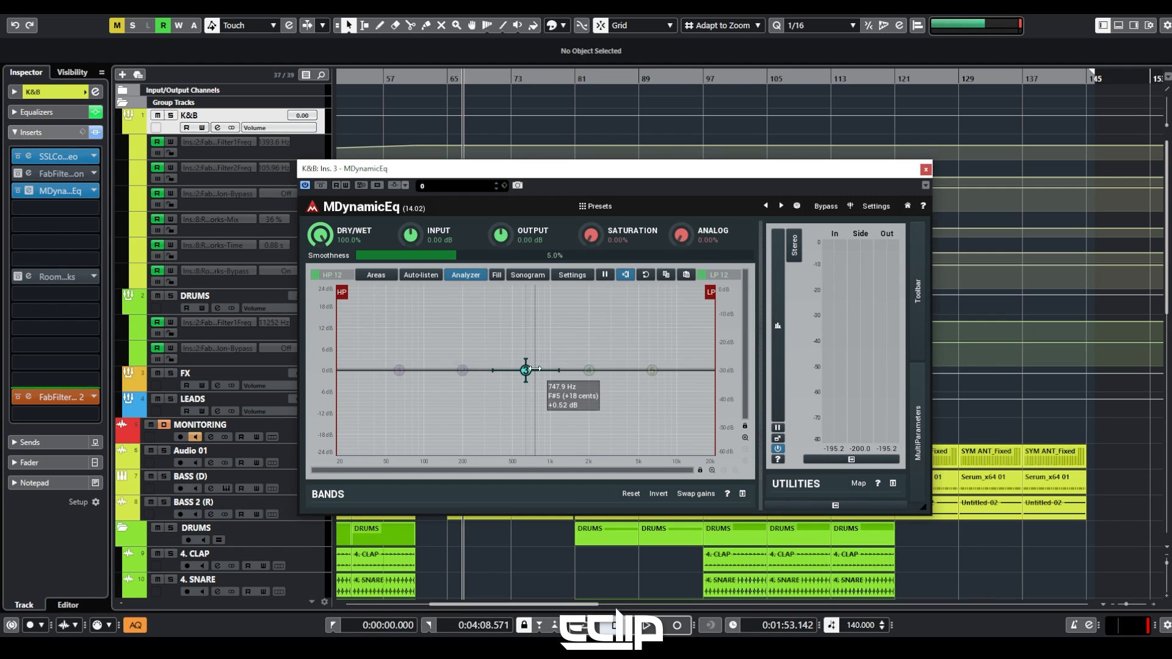
Solo the K&B group, enable band 5 in MDynamicEq and move it beside band 3 at about 640 Hz.
{"action": "left_click", "coordinate": [170, 115]}
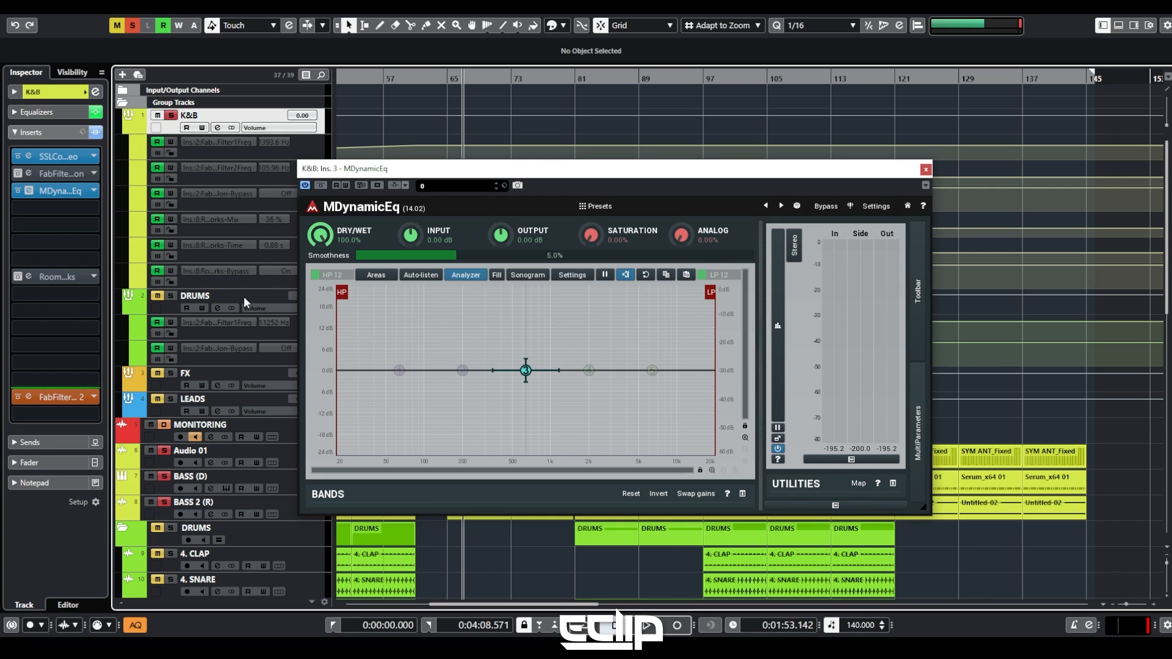
{"action": "left_click", "coordinate": [650, 371]}
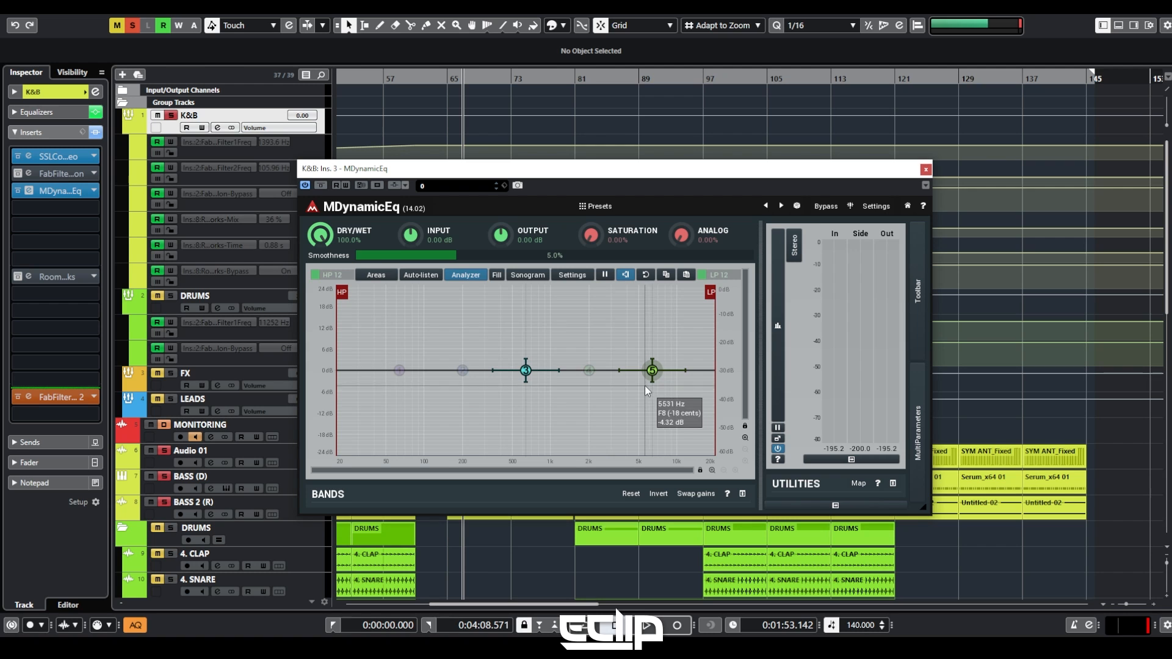
{"action": "left_click_drag", "start_coordinate": [651, 370], "coordinate": [526, 370]}
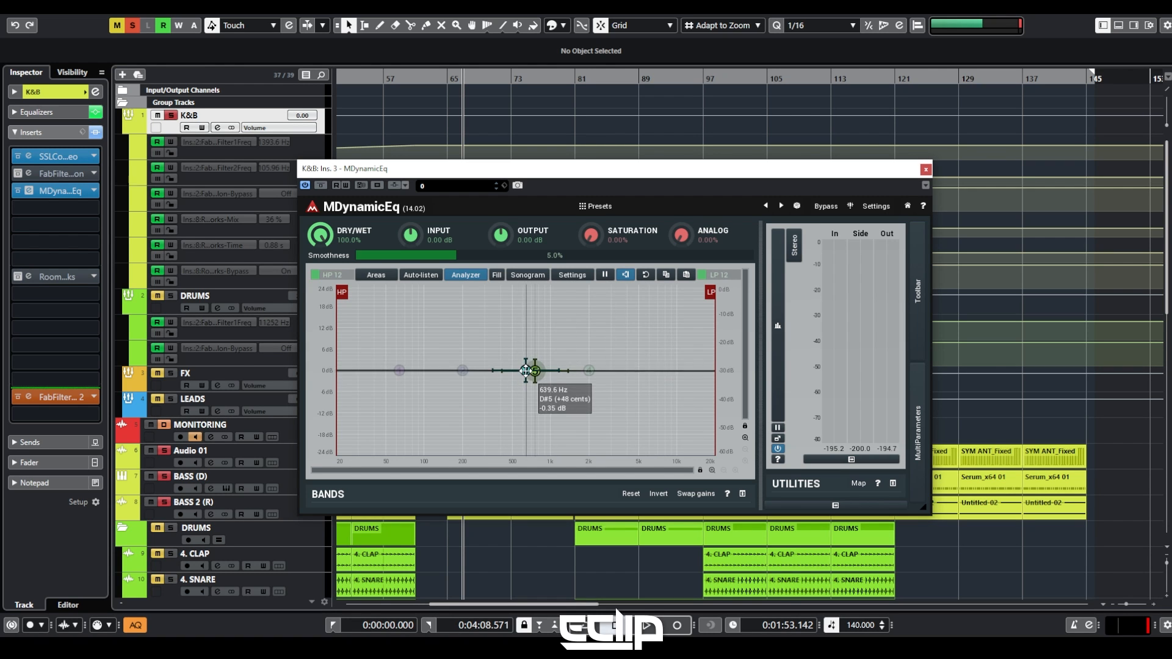
Raise band 5's dynamic gain in MDynamicEq to +5.04 dB and play the K&B group.
{"action": "right_click", "coordinate": [524, 370]}
{"action": "key", "text": "Escape"}
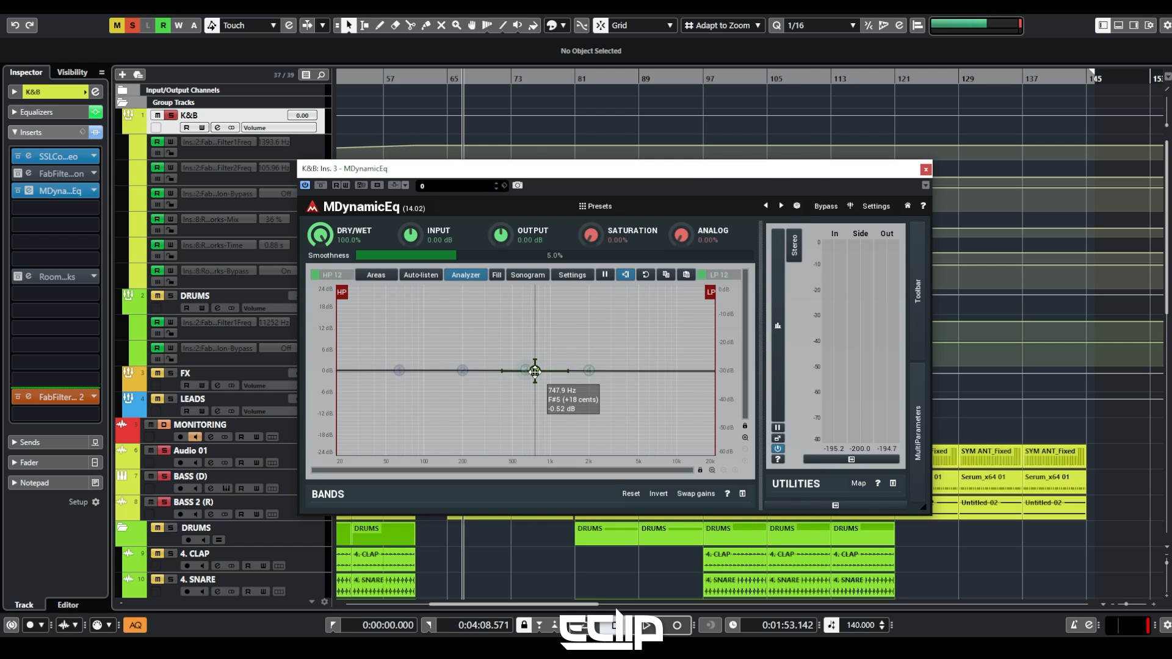
{"action": "left_click_drag", "start_coordinate": [535, 360], "coordinate": [535, 358]}
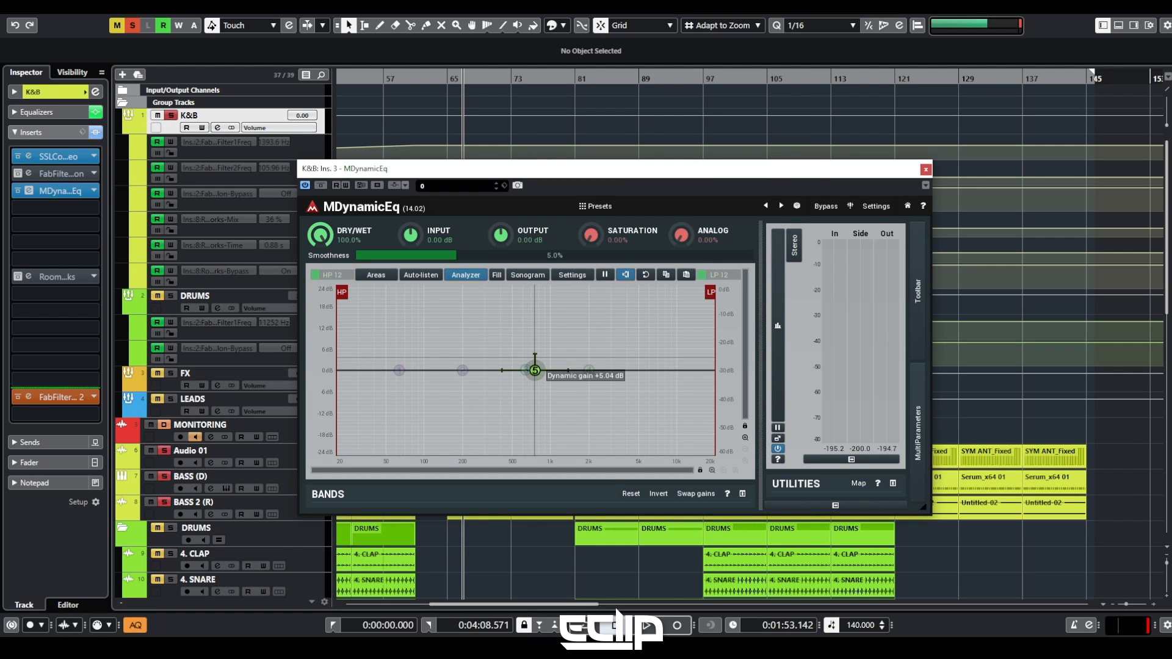
{"action": "key", "text": "space"}
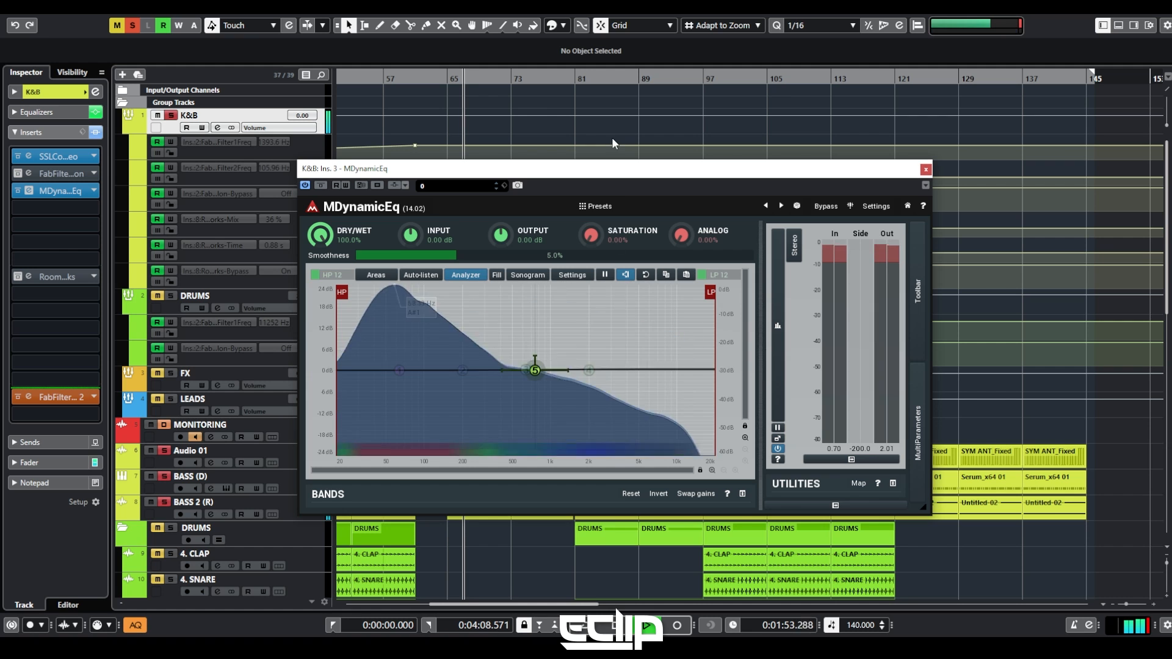
Lower band 5's dynamic gain to -5.76 dB, audition it, and check the band's dynamics settings.
{"action": "left_click_drag", "start_coordinate": [535, 358], "coordinate": [531, 384]}
{"action": "key", "text": "space"}
{"action": "key", "text": "space"}
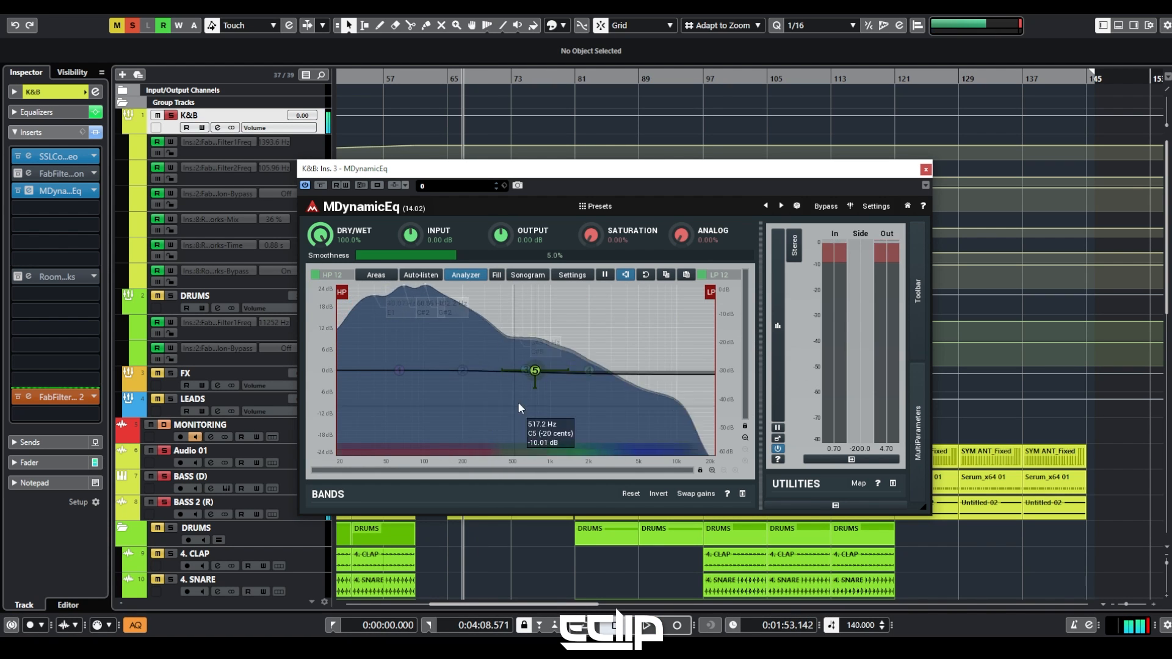
{"action": "double_click", "coordinate": [535, 369]}
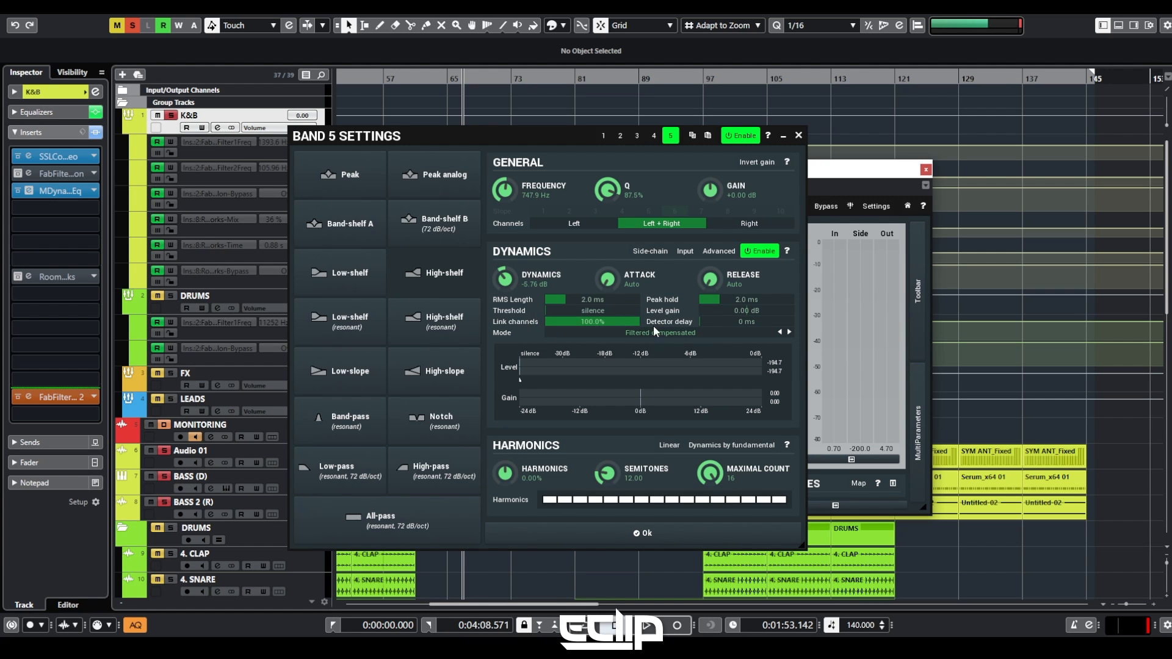
{"action": "left_click", "coordinate": [798, 136]}
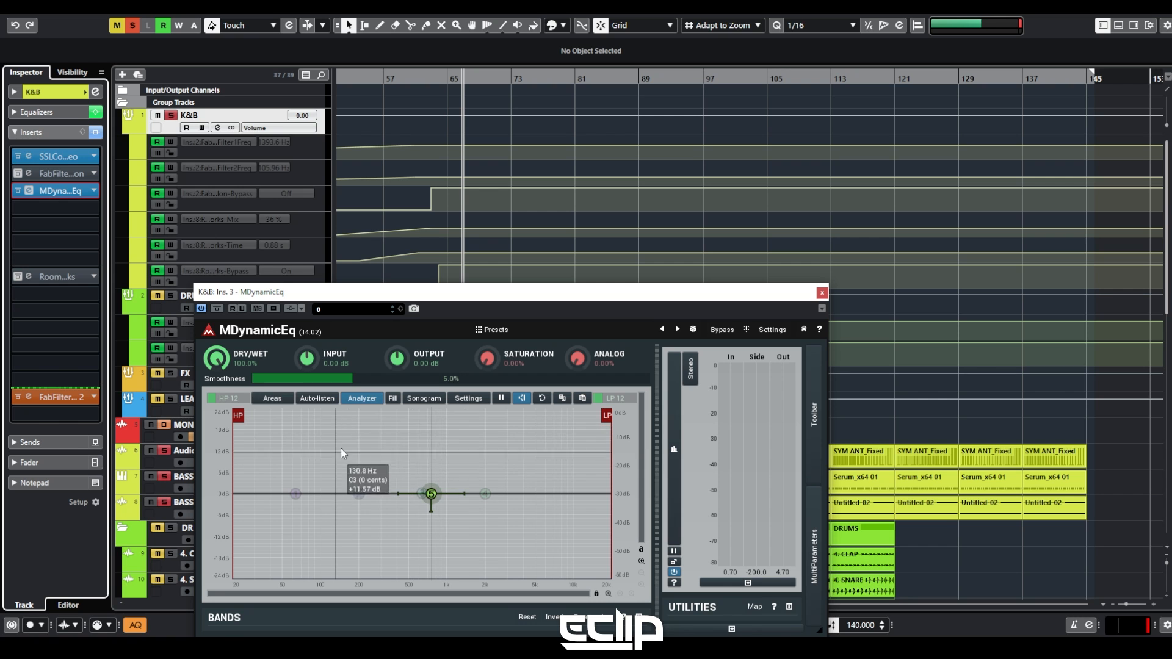
Set band 5's dynamic gain to -14.64 dB and its attack to 93 ms while auditioning the K&B group.
{"action": "left_click_drag", "start_coordinate": [489, 297], "coordinate": [674, 238]}
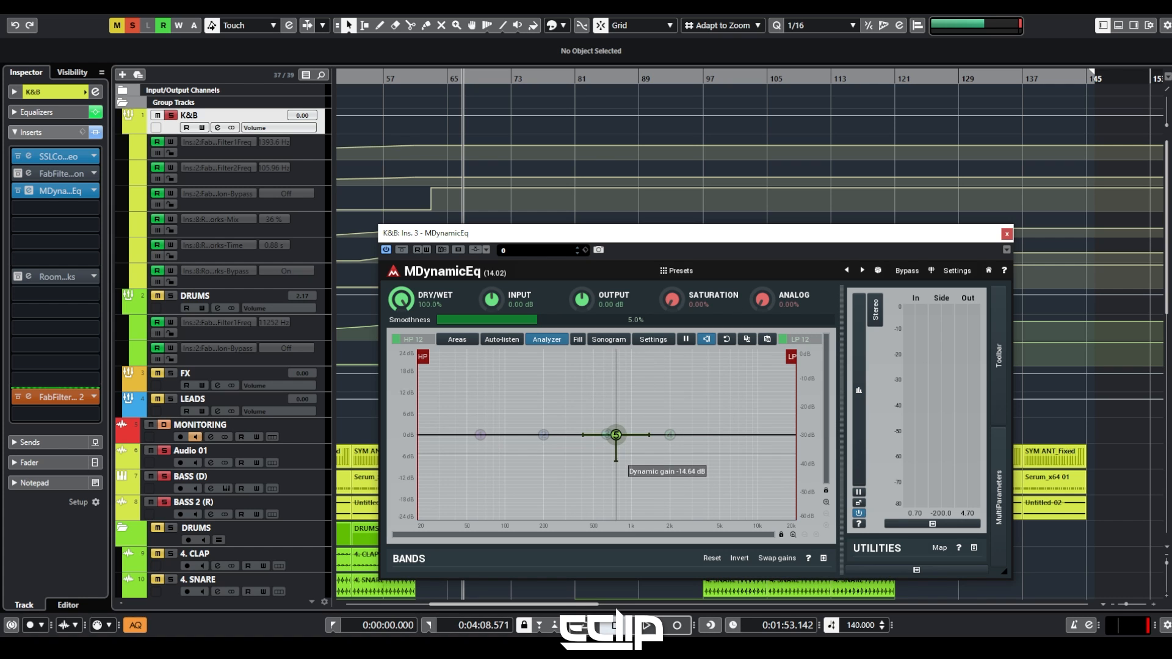
{"action": "double_click", "coordinate": [615, 435]}
{"action": "left_click_drag", "start_coordinate": [617, 295], "coordinate": [617, 280]}
{"action": "left_click_drag", "start_coordinate": [526, 235], "coordinate": [517, 189]}
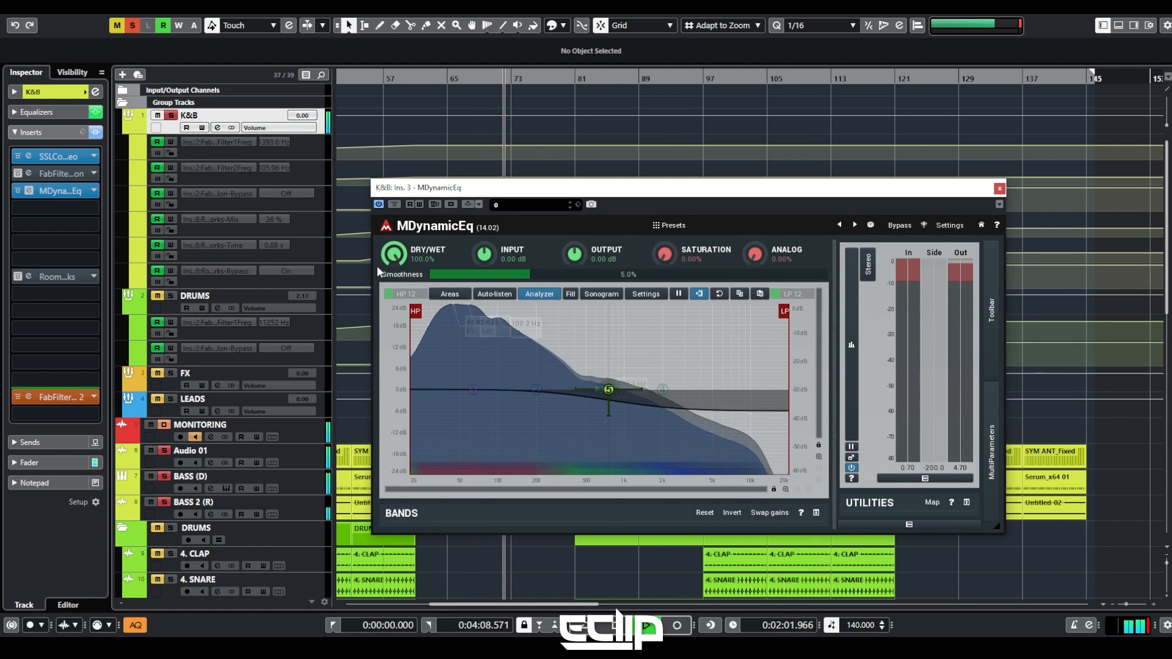
{"action": "double_click", "coordinate": [608, 391]}
{"action": "mouse_move", "coordinate": [611, 277]}
{"action": "left_mouse_down"}
{"action": "mouse_move", "coordinate": [611, 264]}
{"action": "mouse_move", "coordinate": [611, 289]}
{"action": "mouse_move", "coordinate": [611, 278]}
{"action": "left_mouse_up"}
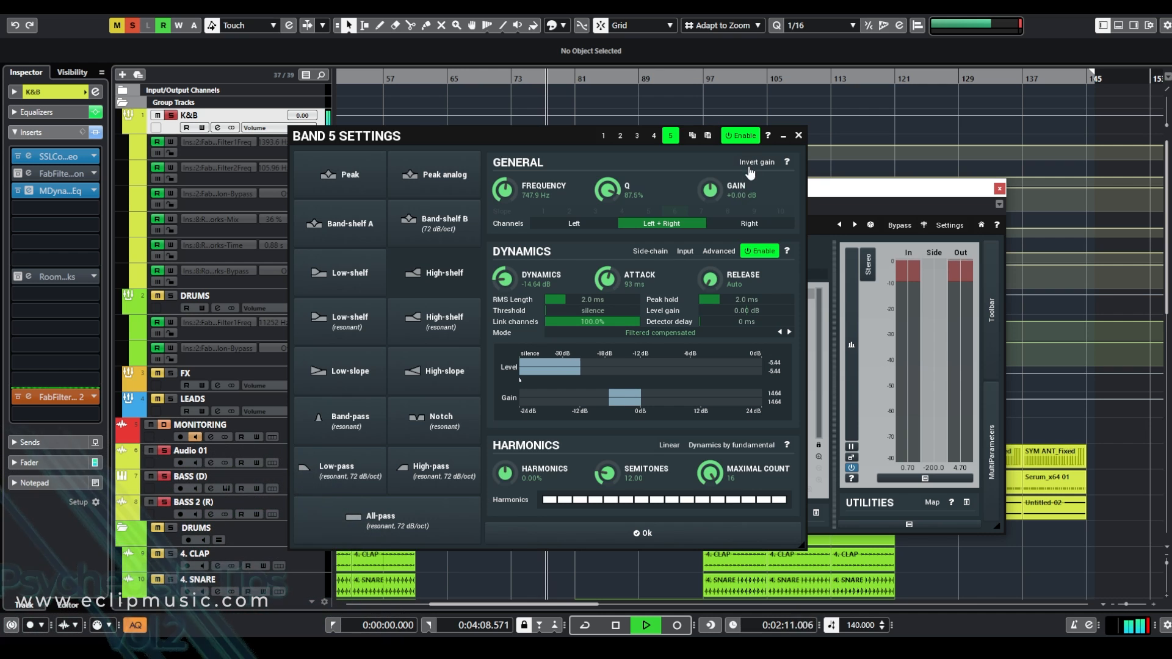
{"action": "left_click", "coordinate": [798, 136]}
{"action": "key", "text": "space"}
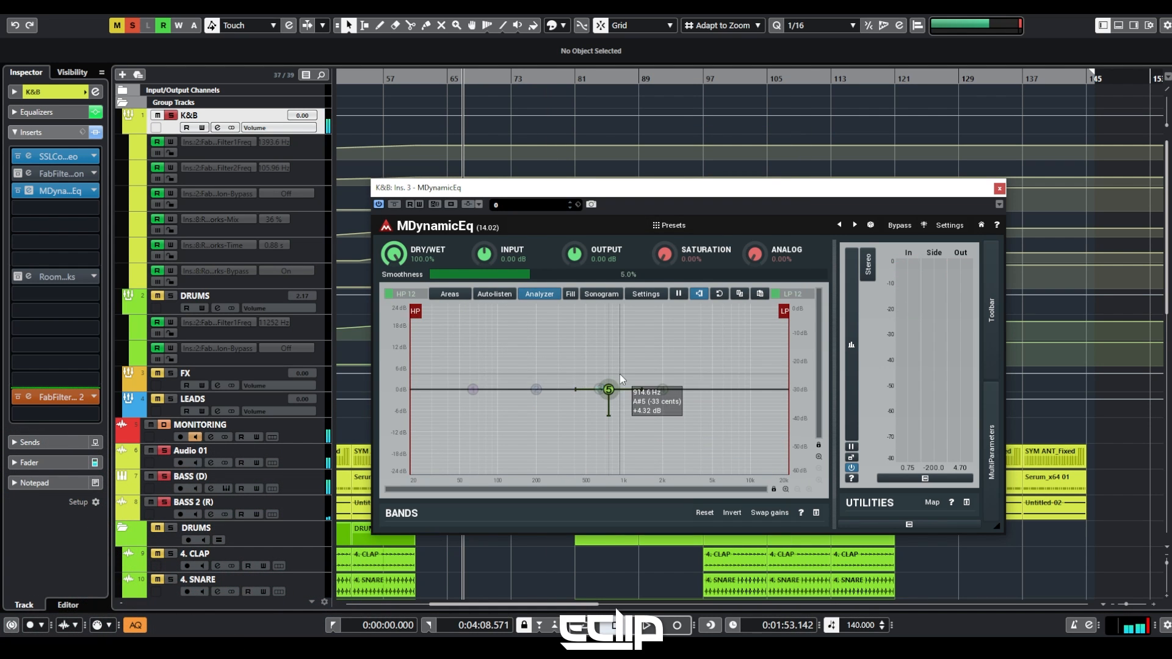
Review band 5's filter types and dynamics settings and close them.
{"action": "double_click", "coordinate": [608, 391]}
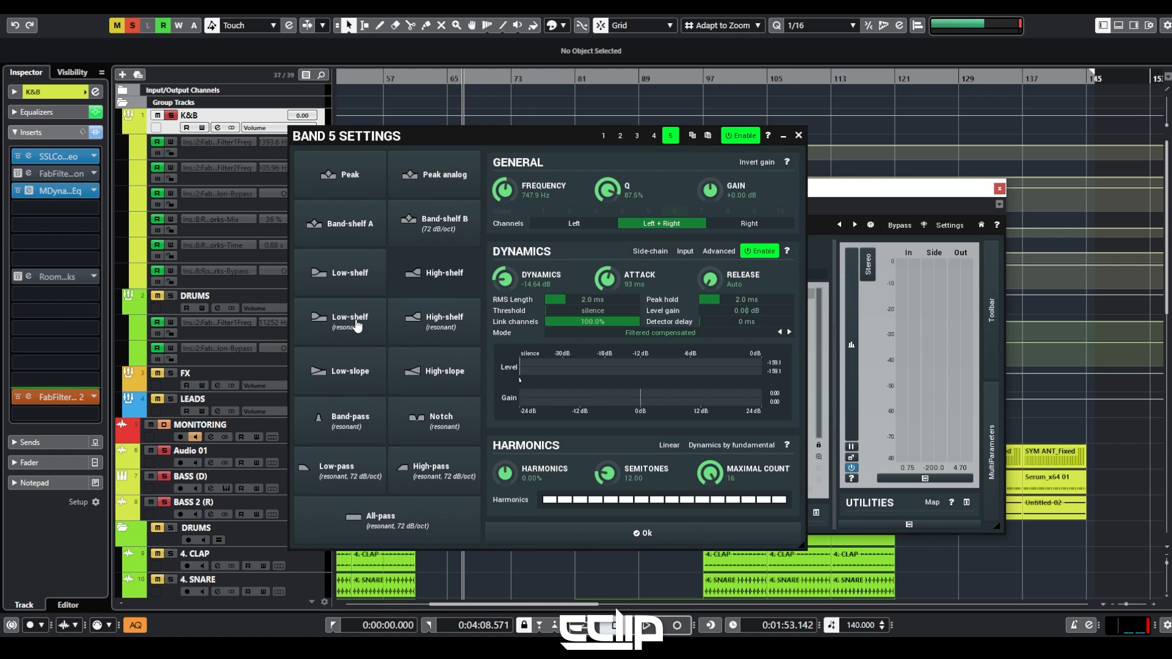
{"action": "left_click", "coordinate": [799, 136]}
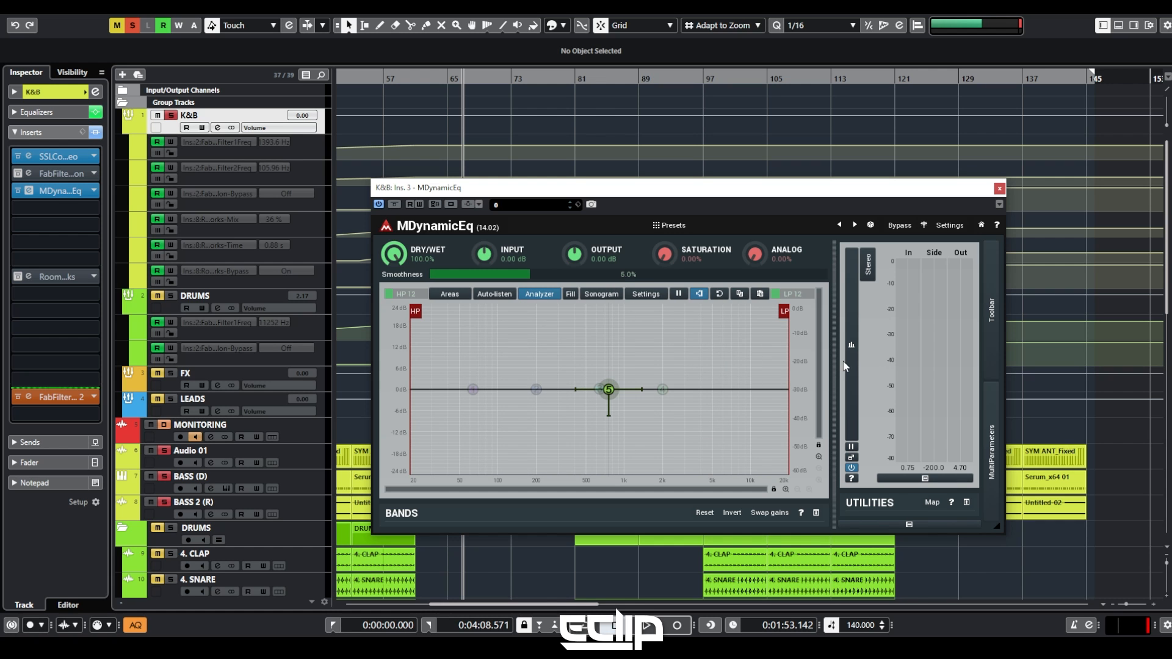
{"action": "double_click", "coordinate": [608, 390]}
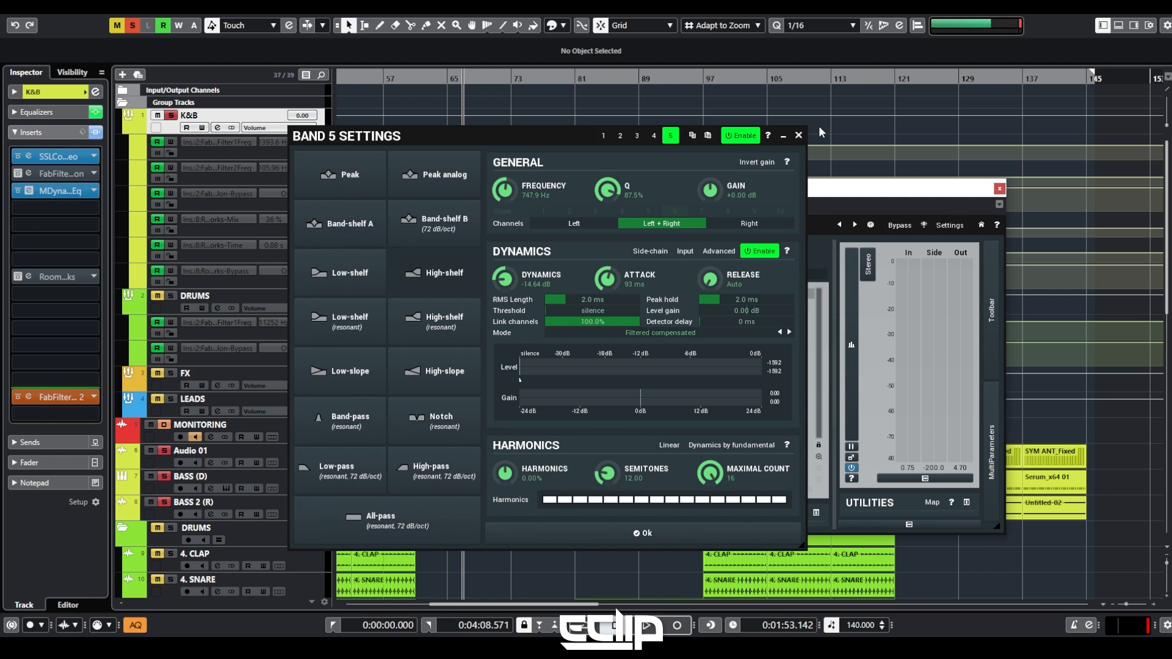
{"action": "left_click", "coordinate": [800, 137]}
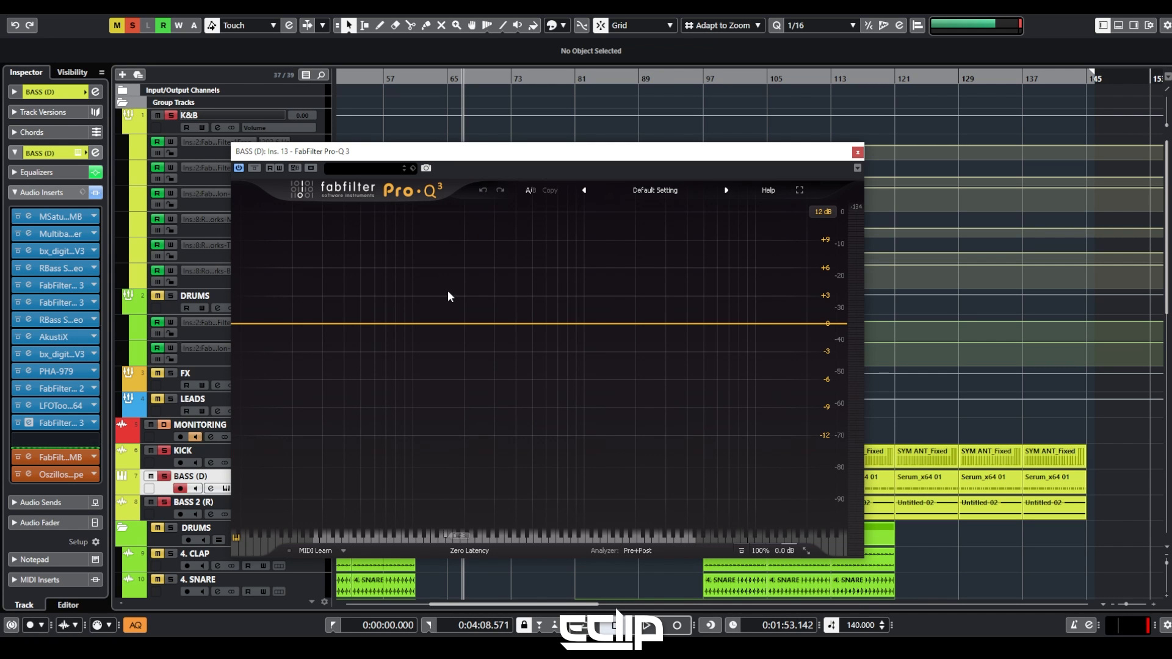
Add a bell band in FabFilter Pro-Q 3 on BASS (D) and tune it to G1 (48.999 Hz) on the piano display.
{"action": "mouse_move", "coordinate": [520, 152]}
{"action": "left_mouse_down"}
{"action": "mouse_move", "coordinate": [551, 135]}
{"action": "mouse_move", "coordinate": [515, 157]}
{"action": "left_mouse_up"}
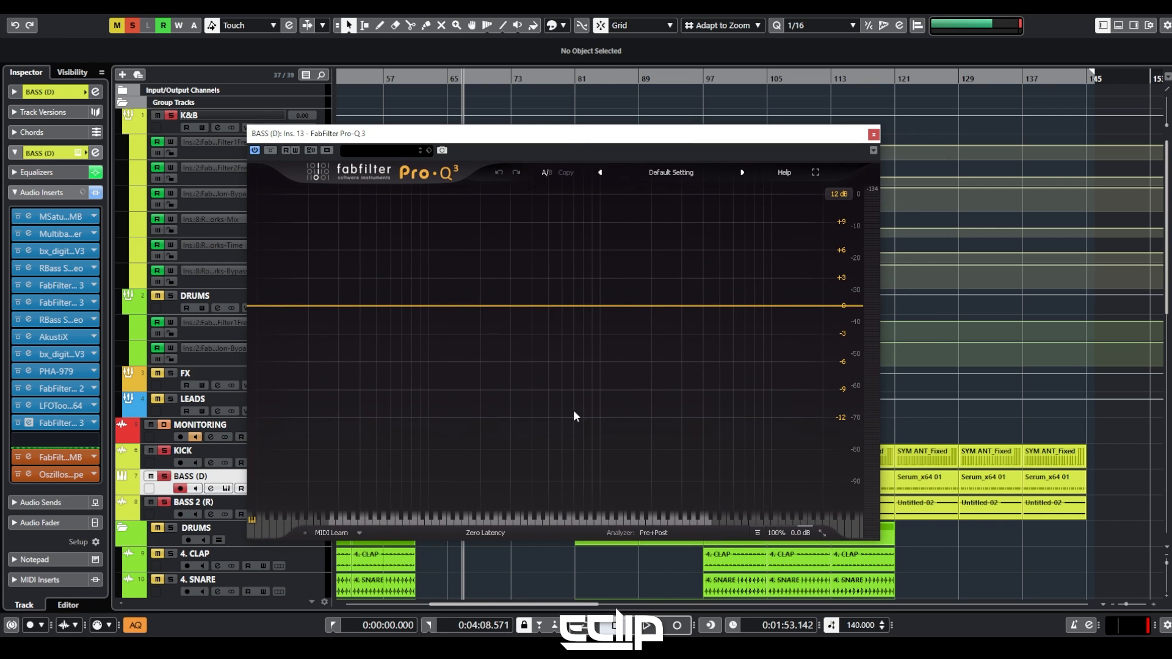
{"action": "left_click", "coordinate": [403, 306]}
{"action": "left_click_drag", "start_coordinate": [405, 521], "coordinate": [375, 521]}
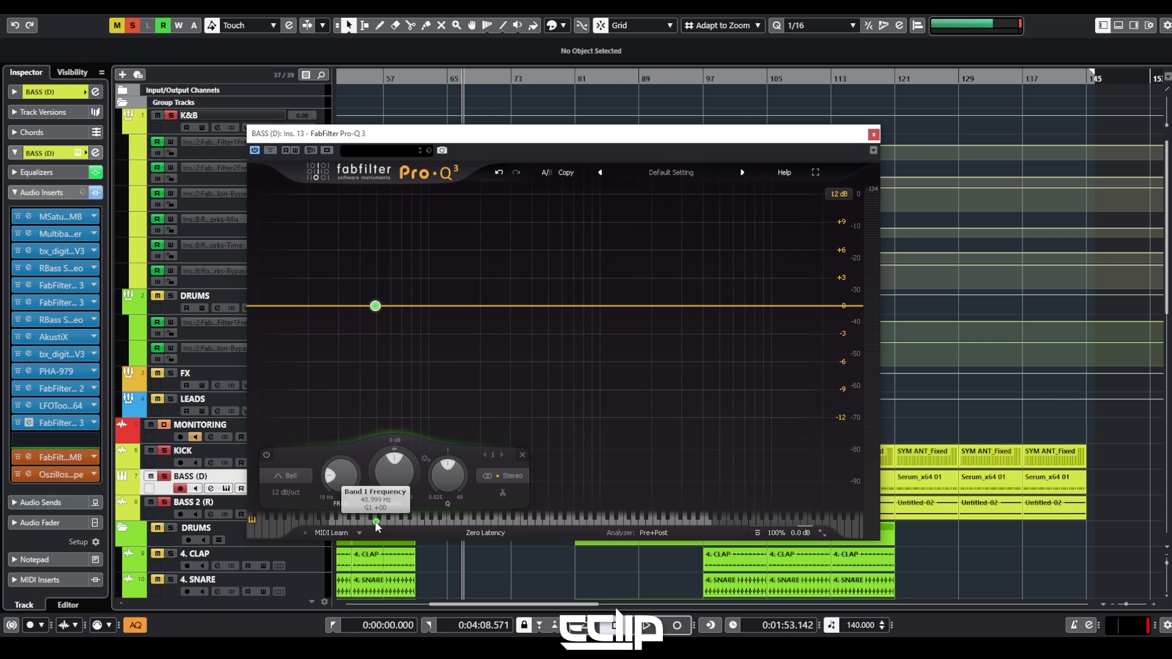
Hide the piano display in Pro-Q 3 and delete the G1 bell band.
{"action": "left_click", "coordinate": [252, 519]}
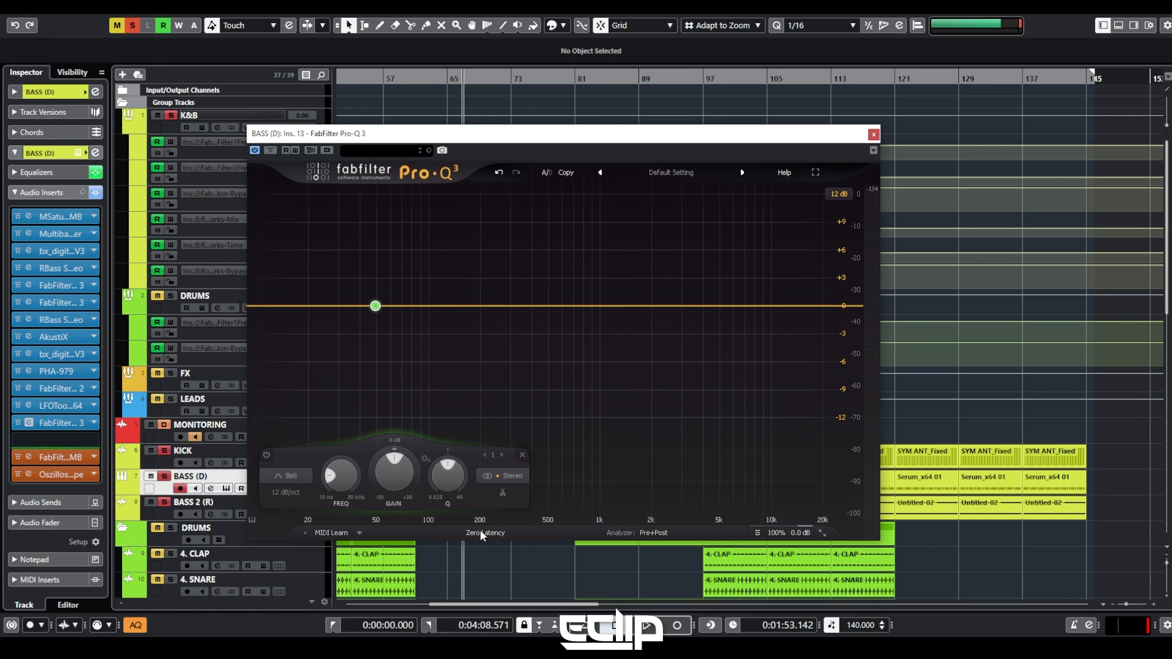
{"action": "left_click", "coordinate": [521, 455]}
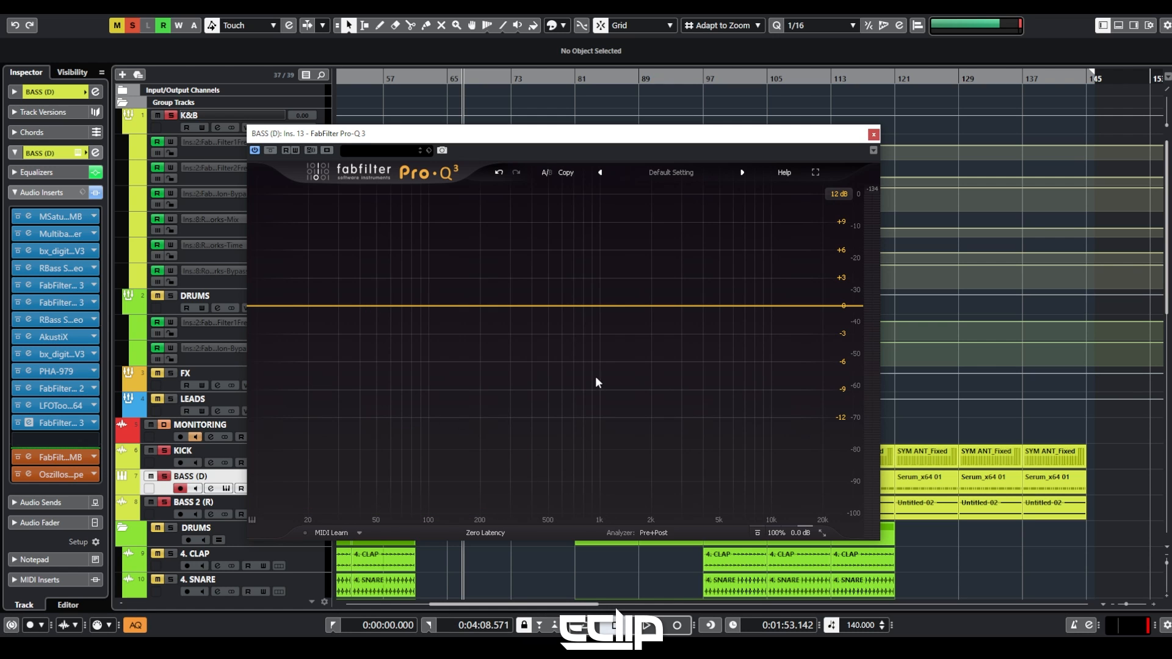
Show the analyser options, add a dynamic bell band at 622.39 Hz on the bass, and view the band's options.
{"action": "left_click", "coordinate": [654, 533]}
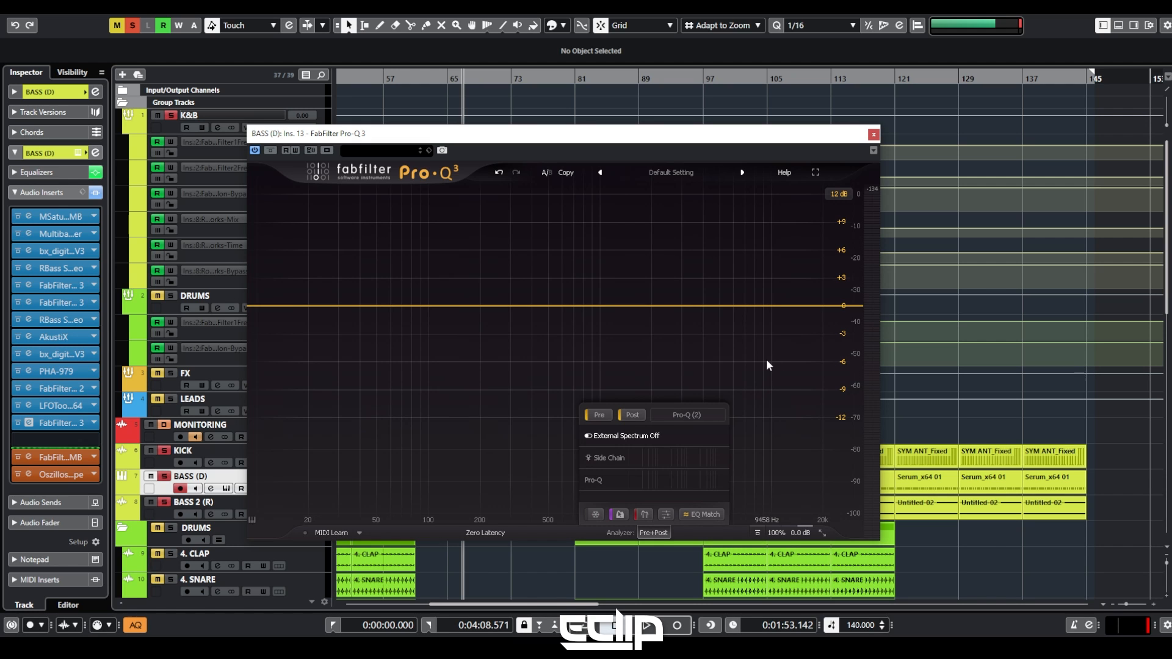
{"action": "mouse_move", "coordinate": [792, 538]}
{"action": "left_click", "coordinate": [564, 305]}
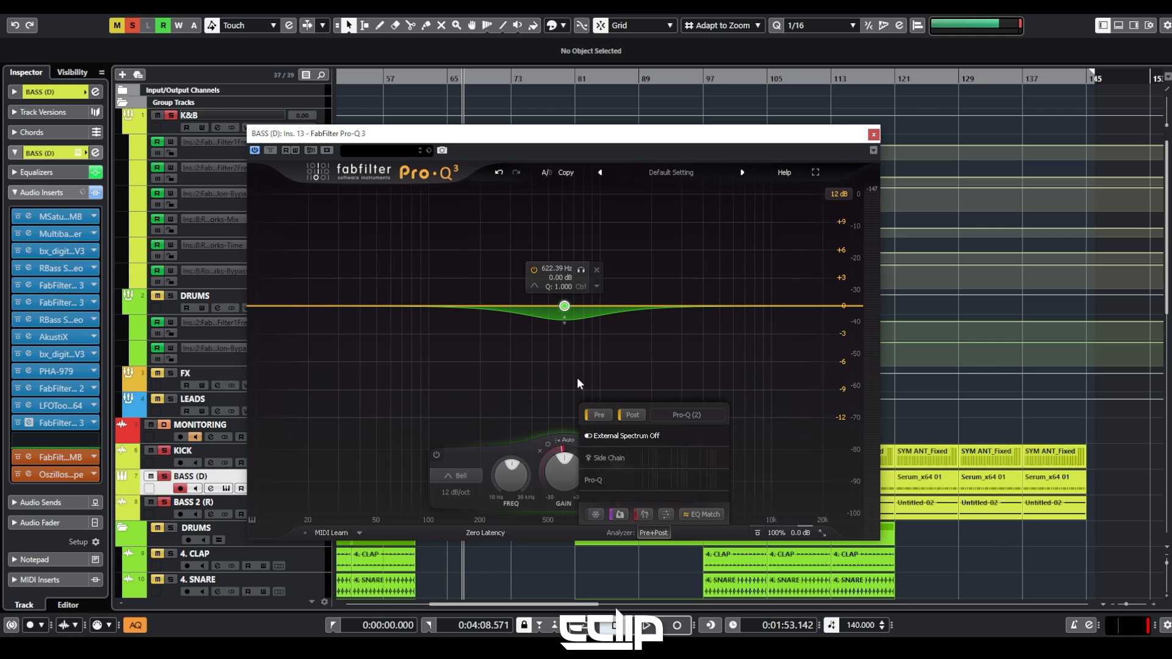
{"action": "key", "text": "Down"}
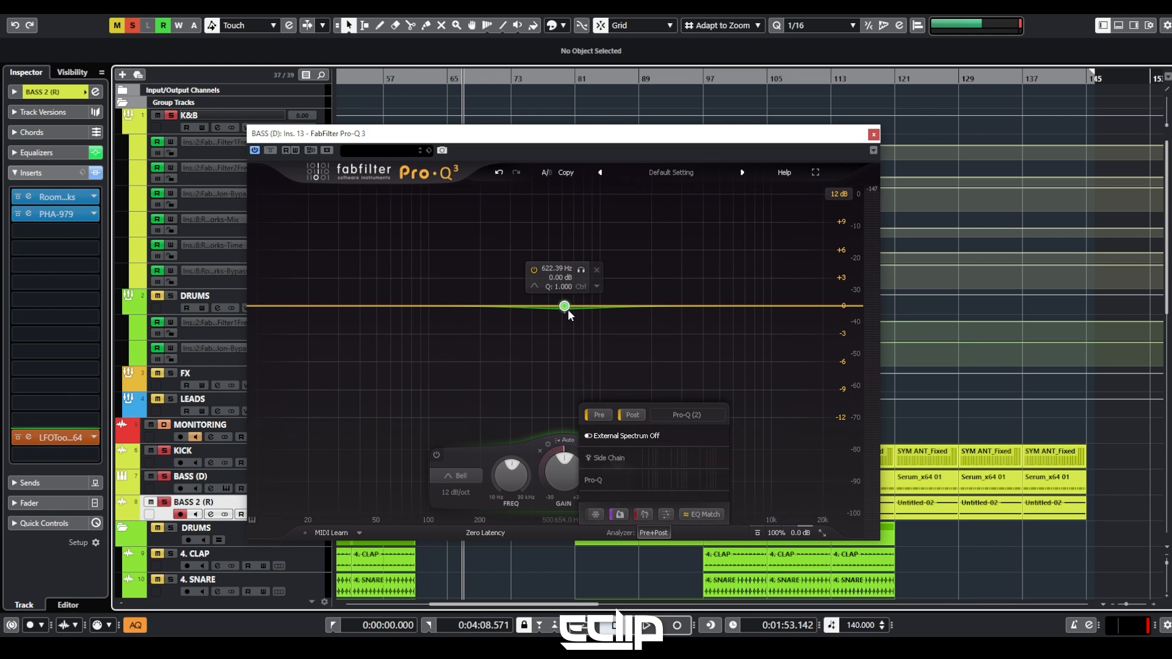
{"action": "right_click", "coordinate": [564, 307]}
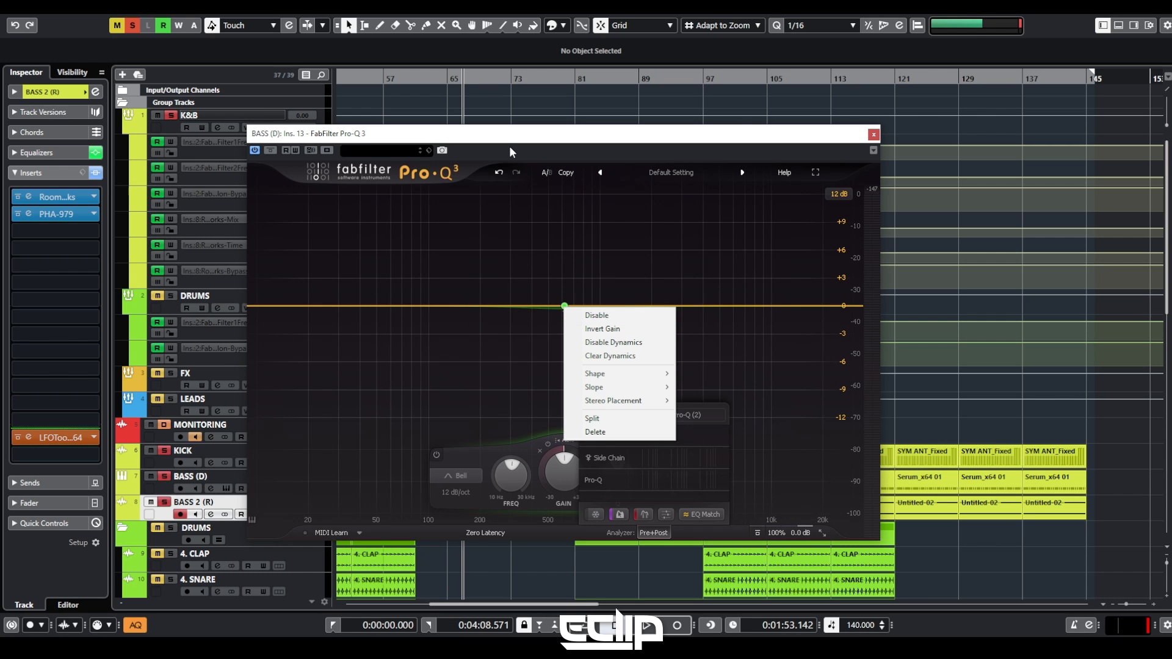
{"action": "left_click", "coordinate": [567, 146]}
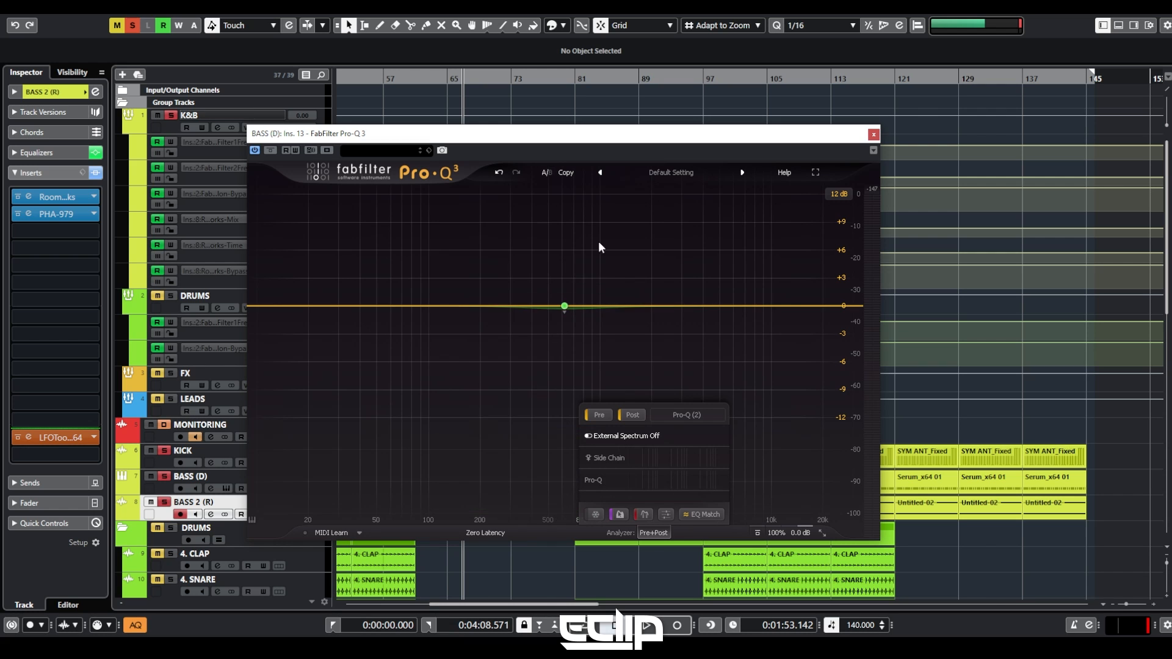
View the Zero Latency, Natural Phase and Linear Phase modes without changing them, and remove the 622 Hz dynamic band.
{"action": "left_click", "coordinate": [482, 532]}
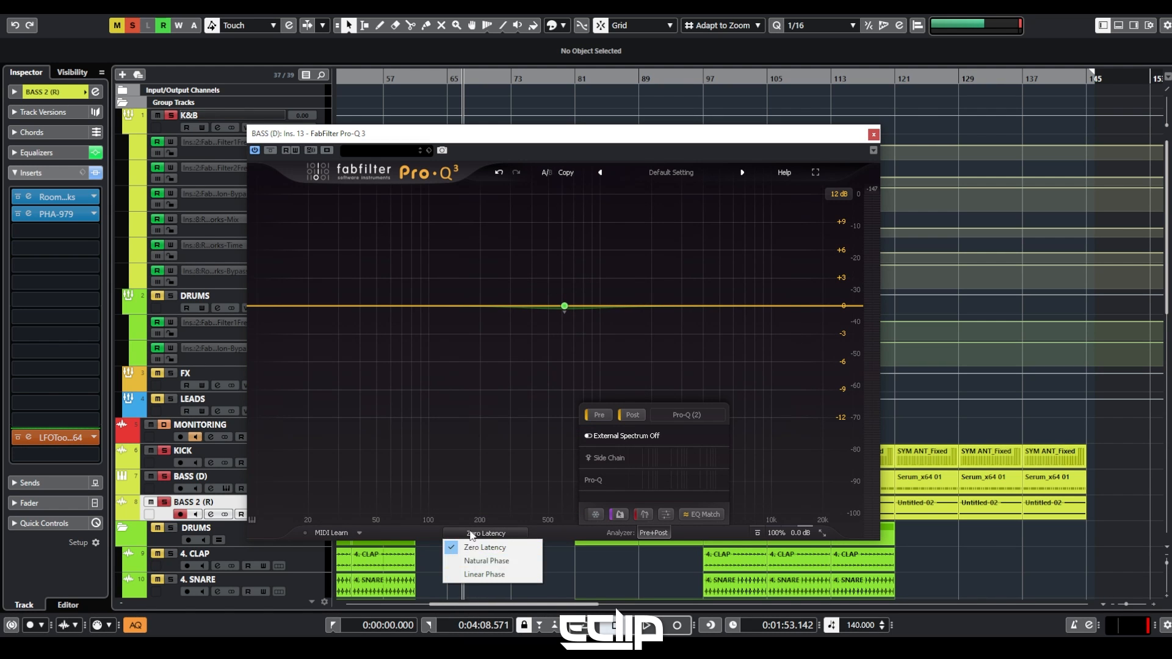
{"action": "left_click", "coordinate": [436, 440]}
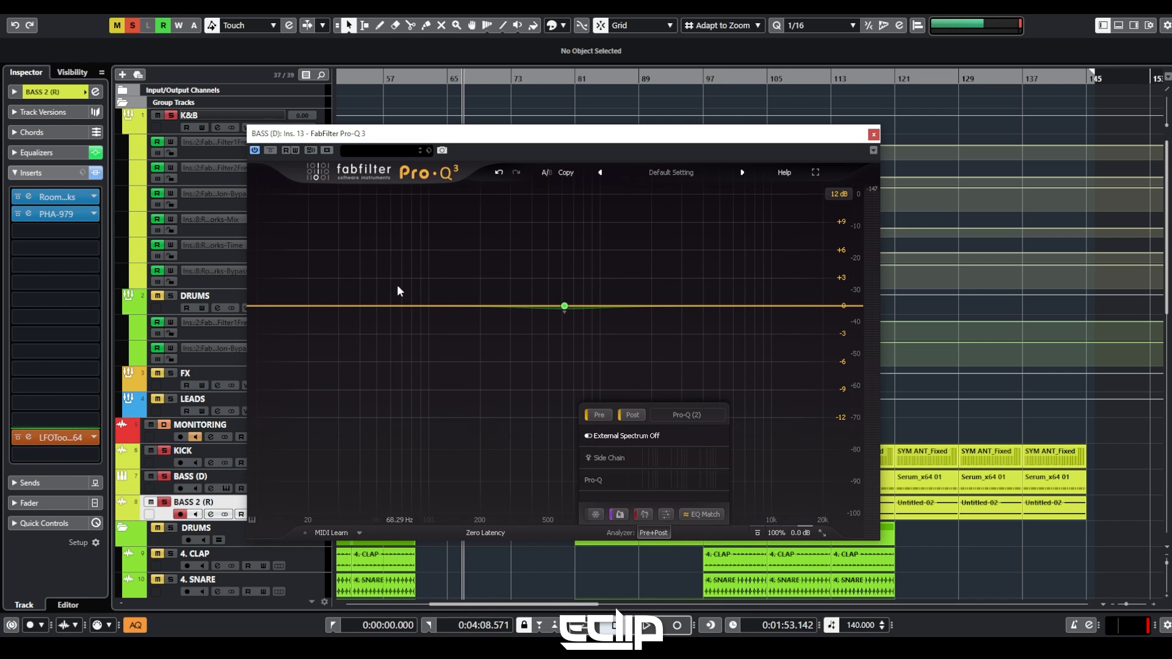
{"action": "left_click_drag", "start_coordinate": [459, 143], "coordinate": [586, 130]}
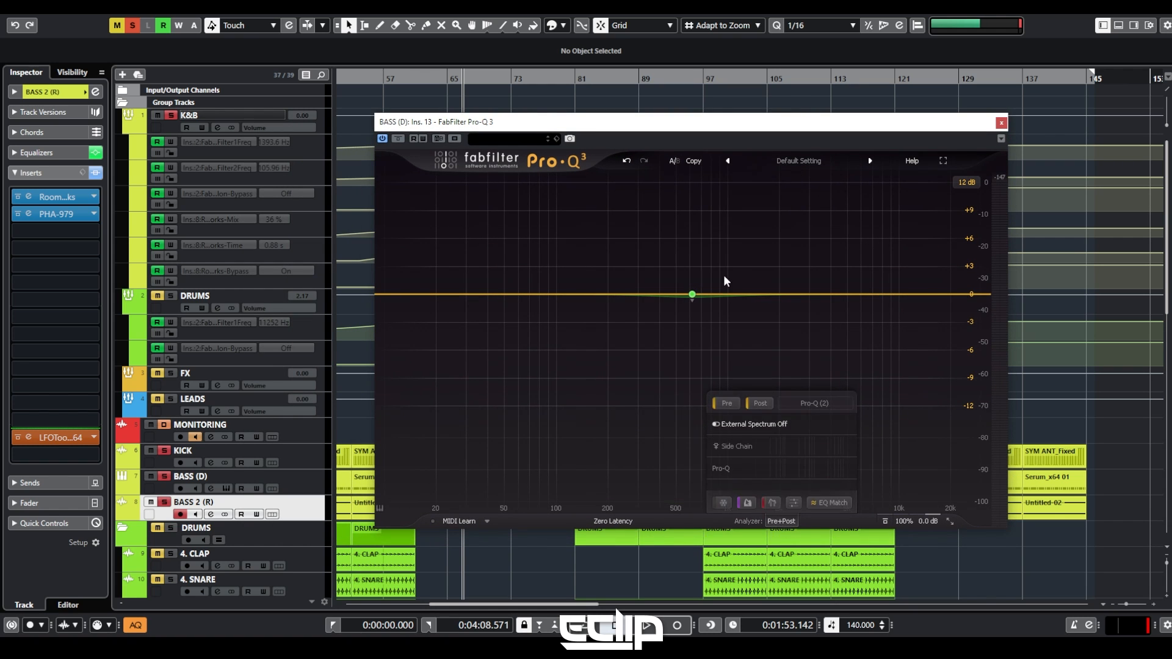
{"action": "left_click", "coordinate": [820, 443]}
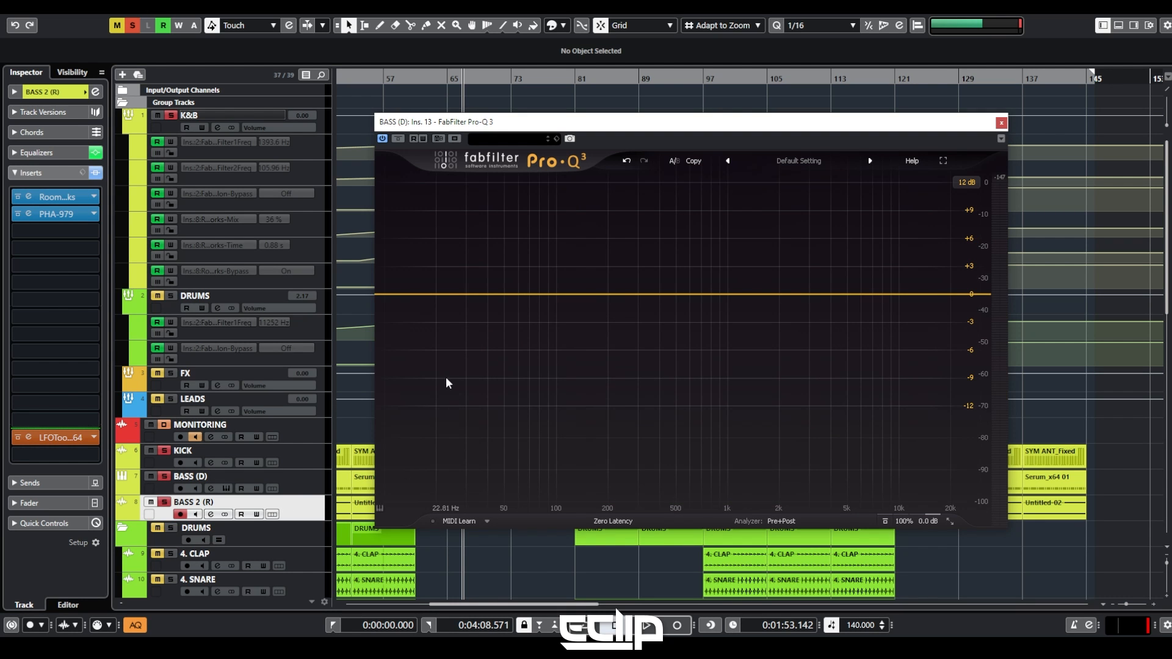
Try a 12 dB/oct Low Cut at 13.127 Hz on the bass and delete it.
{"action": "left_click", "coordinate": [404, 294]}
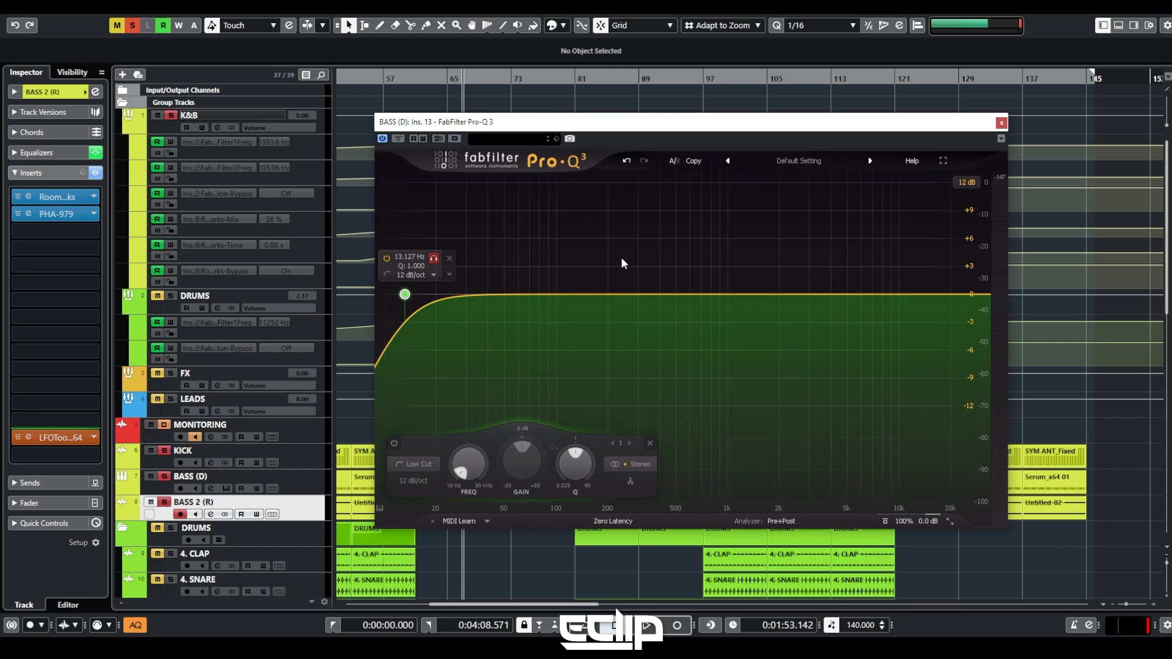
{"action": "left_click", "coordinate": [450, 258]}
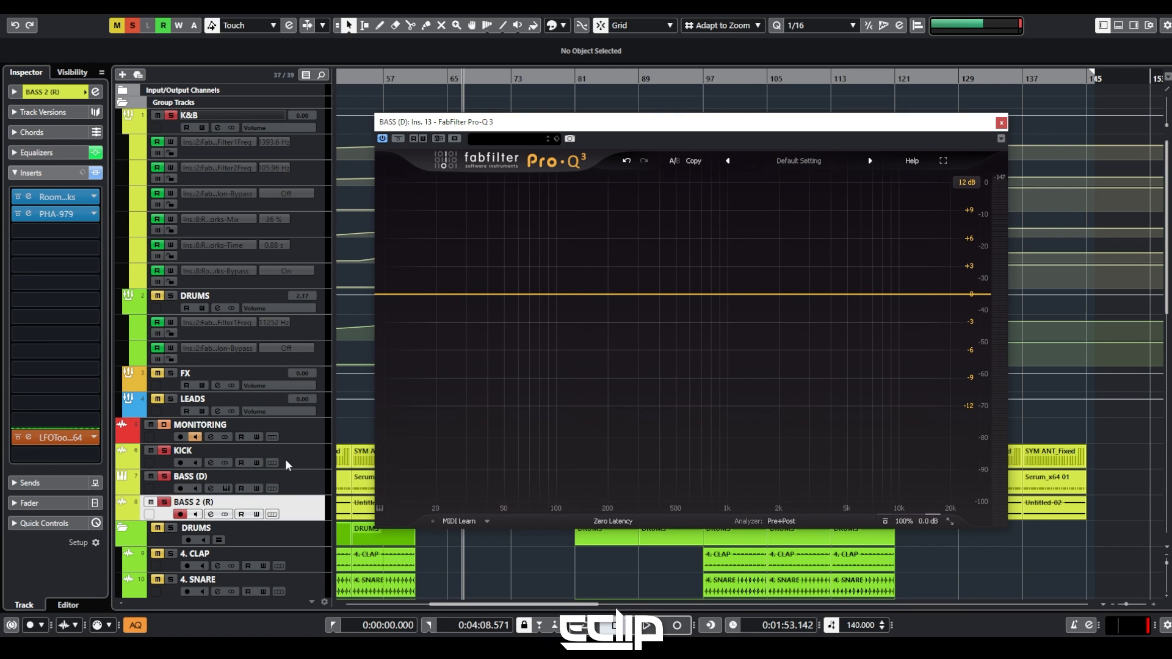
Close the bass equalizer and load FabFilter Pro-Q 3 into the K&B group's fourth insert slot.
{"action": "left_click", "coordinate": [302, 452]}
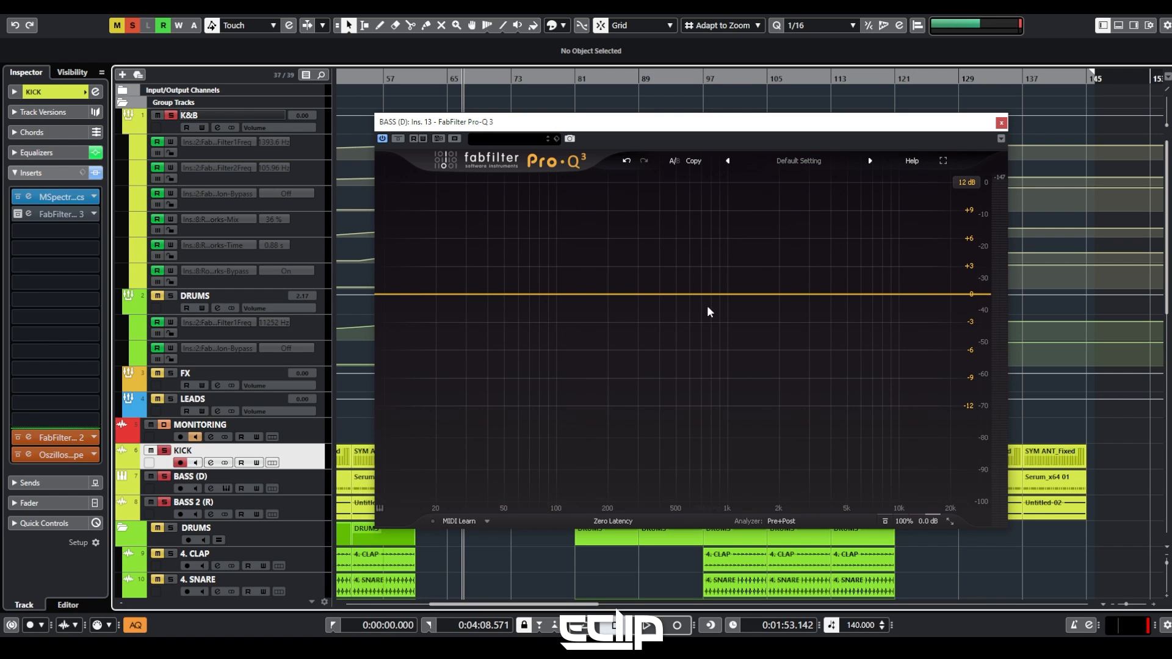
{"action": "left_click", "coordinate": [247, 118]}
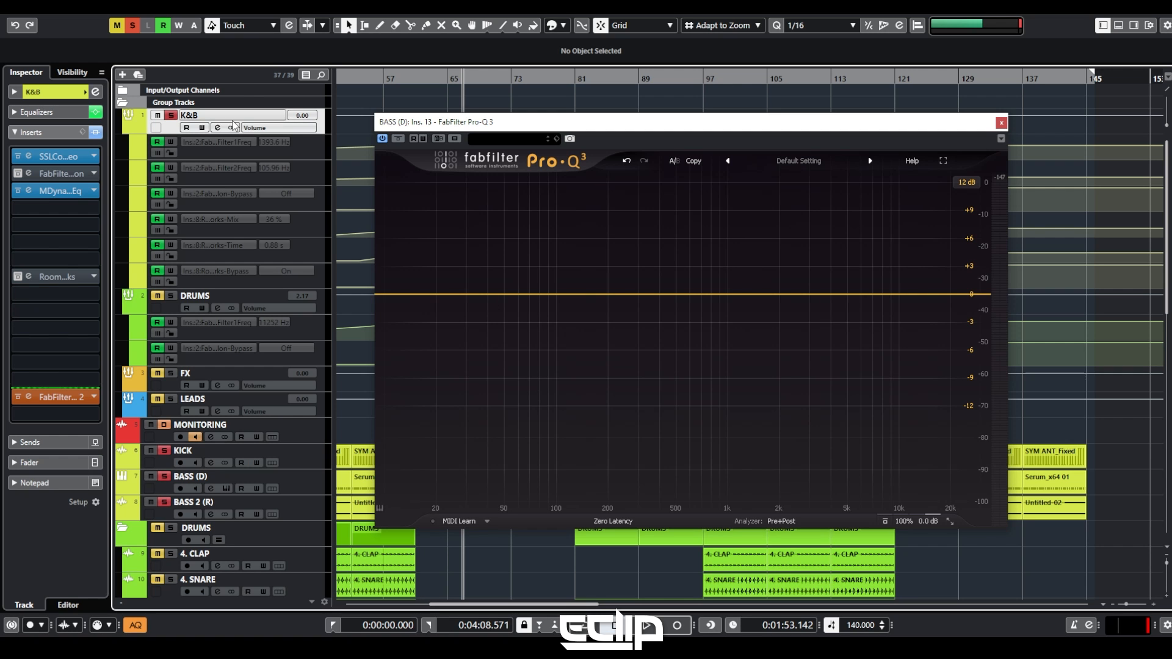
{"action": "left_click", "coordinate": [61, 209]}
{"action": "left_click", "coordinate": [1000, 121]}
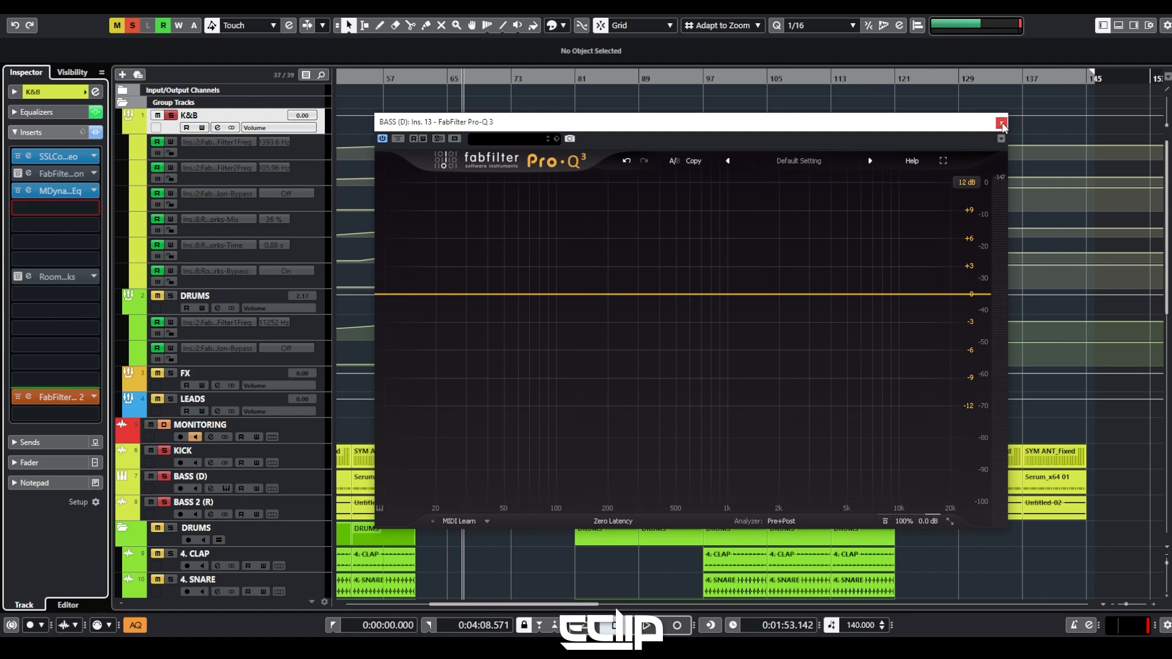
{"action": "left_click", "coordinate": [1001, 123]}
{"action": "left_click", "coordinate": [80, 209]}
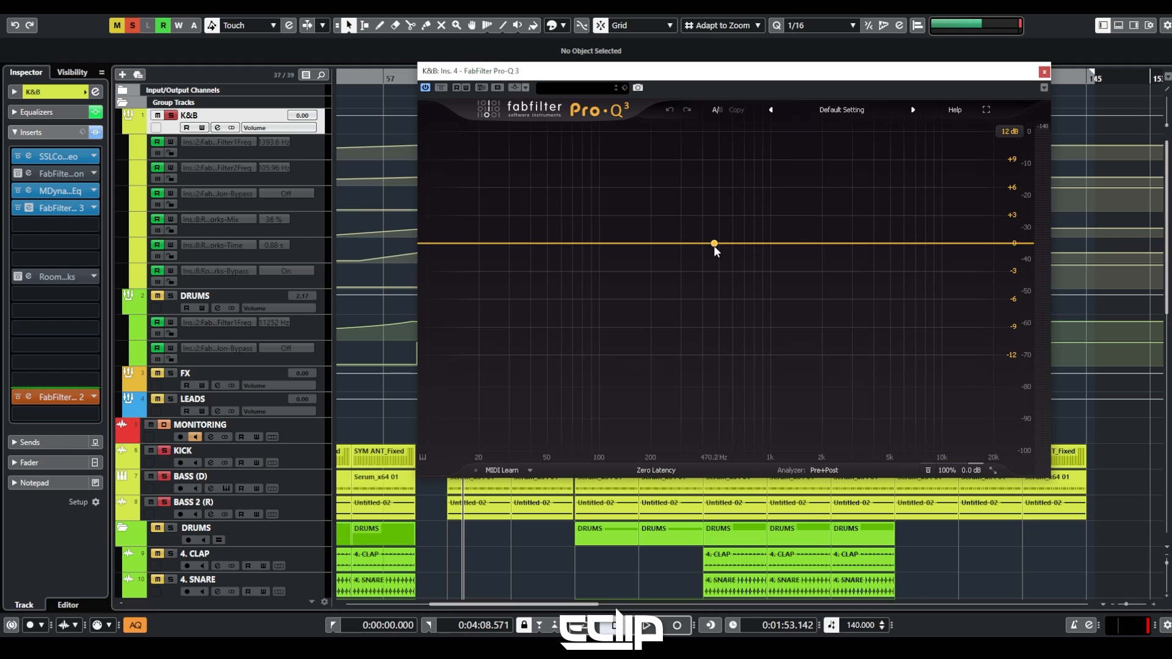
Add a bell band at 470.23 Hz on the K&B group and sweep it to a higher frequency in solo.
{"action": "left_click", "coordinate": [714, 244]}
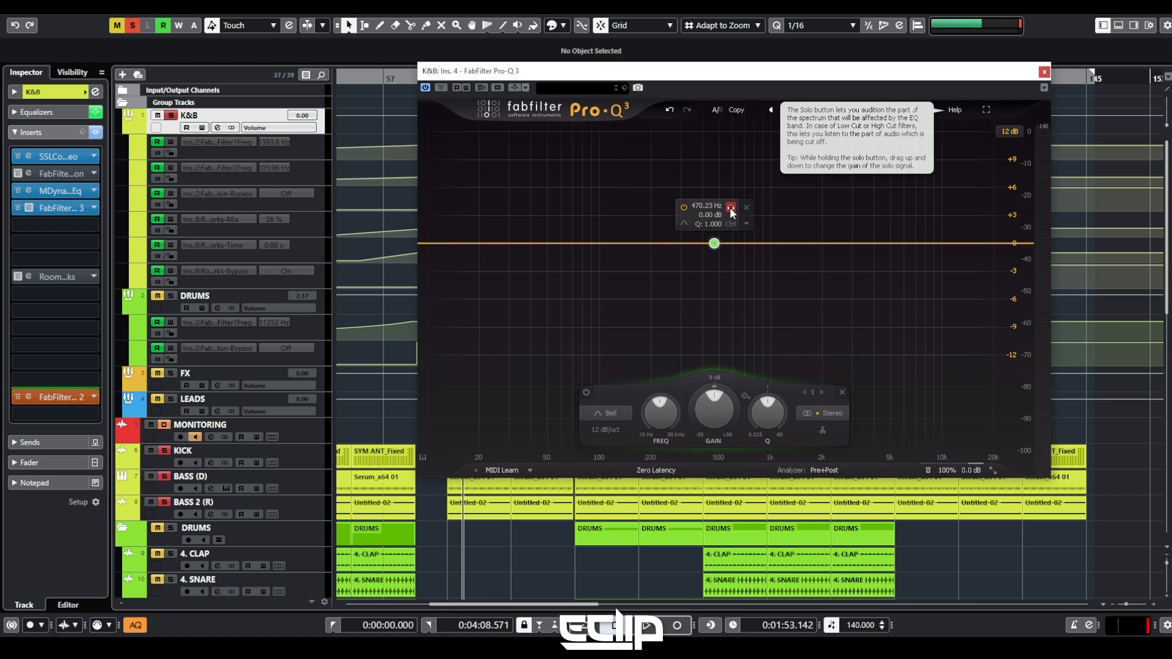
{"action": "left_click_drag", "start_coordinate": [730, 206], "coordinate": [774, 219]}
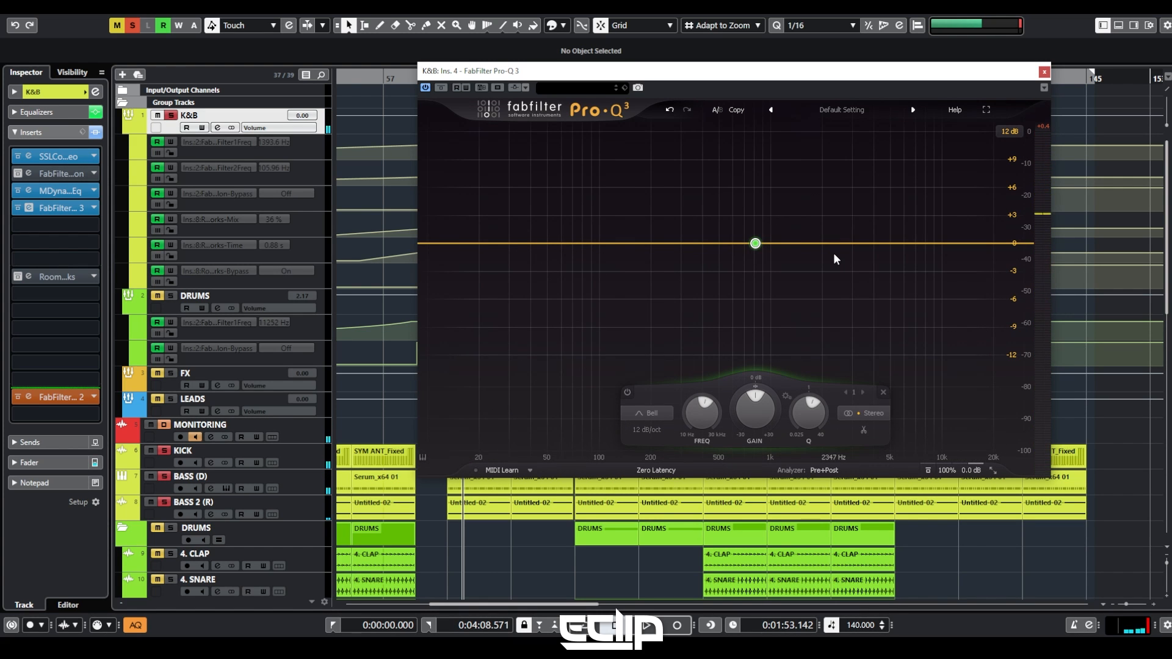
Delete the 817.03 Hz bell band from the K&B group's equalizer.
{"action": "mouse_move", "coordinate": [784, 227]}
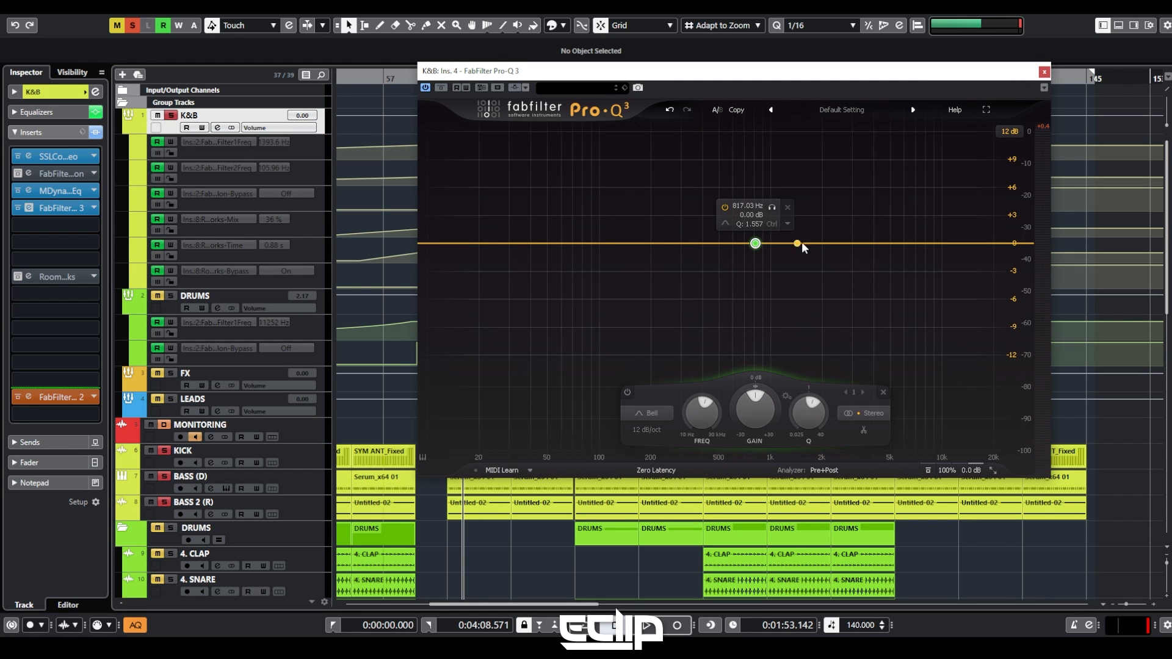
{"action": "left_click_drag", "start_coordinate": [726, 76], "coordinate": [677, 138]}
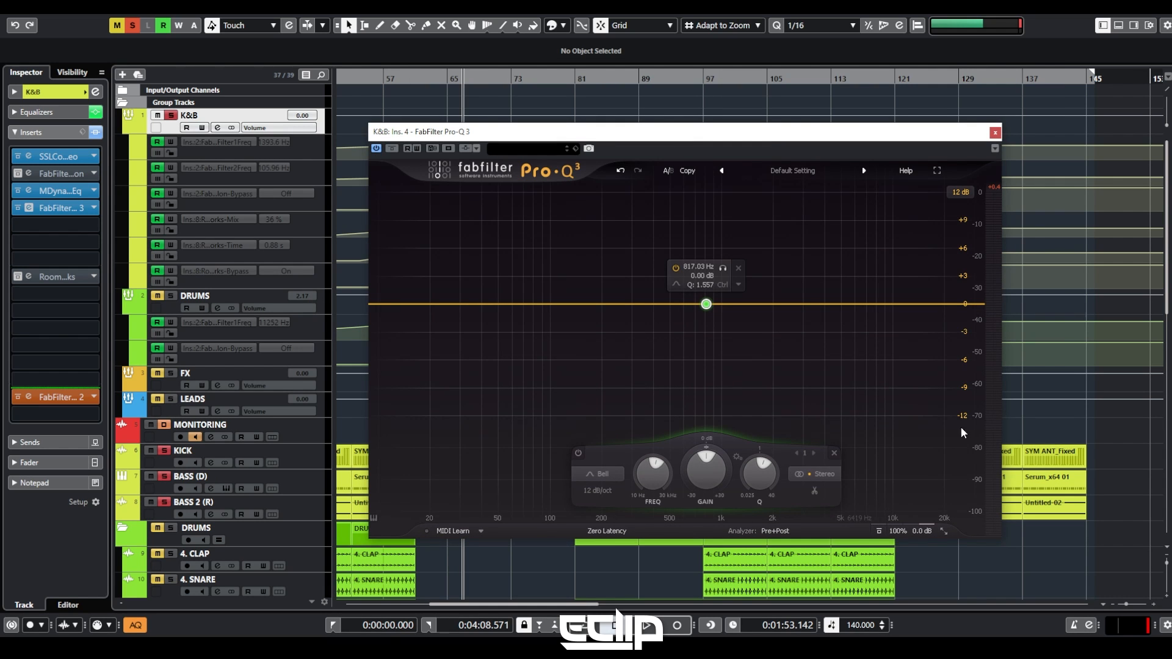
{"action": "left_click", "coordinate": [834, 453]}
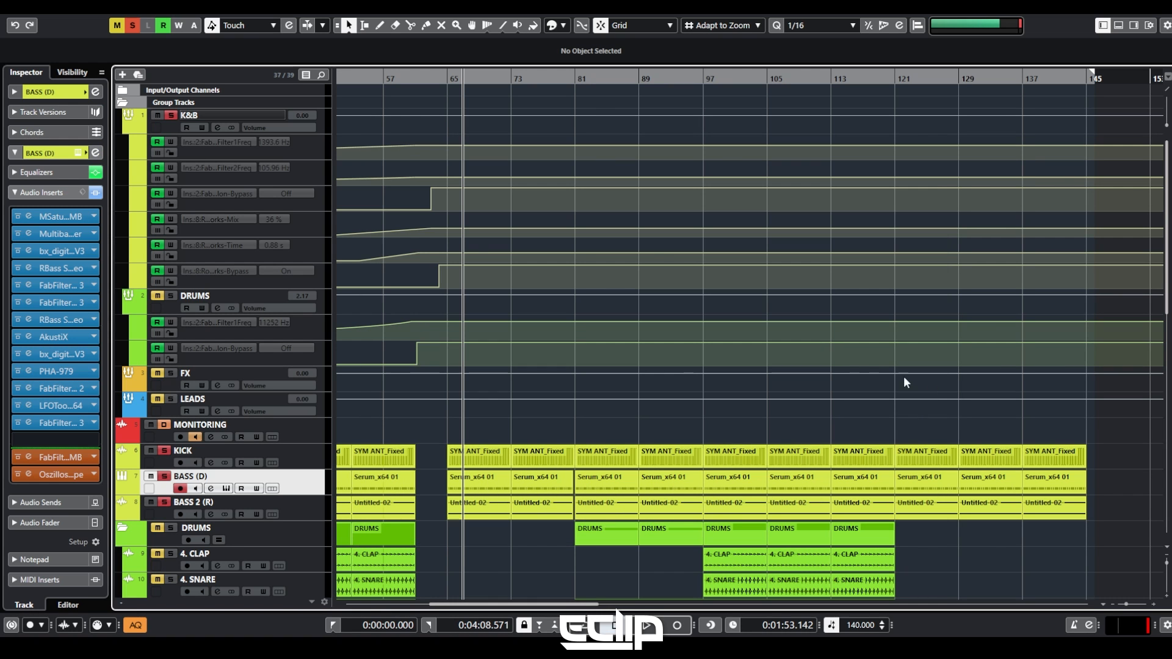
Open FabFilter Pro-Q 3 in the BASS (D) track's fifth insert and select its bands together to inspect the combined curve, clearing the selection.
{"action": "left_click", "coordinate": [28, 286]}
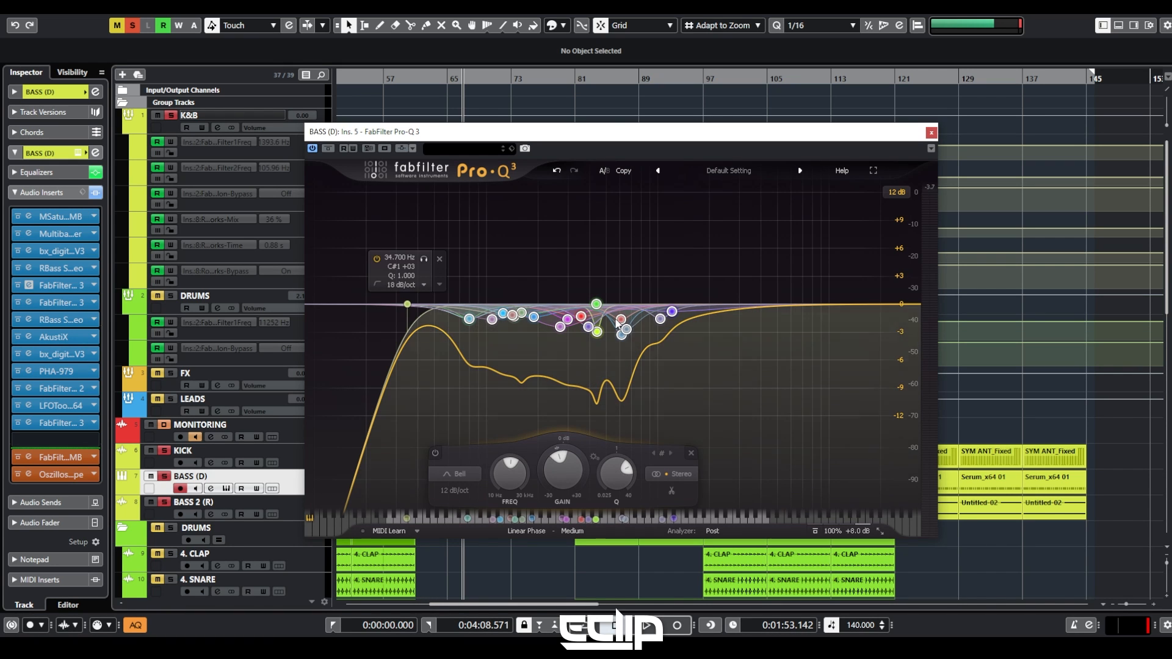
{"action": "left_click_drag", "start_coordinate": [724, 267], "coordinate": [437, 397]}
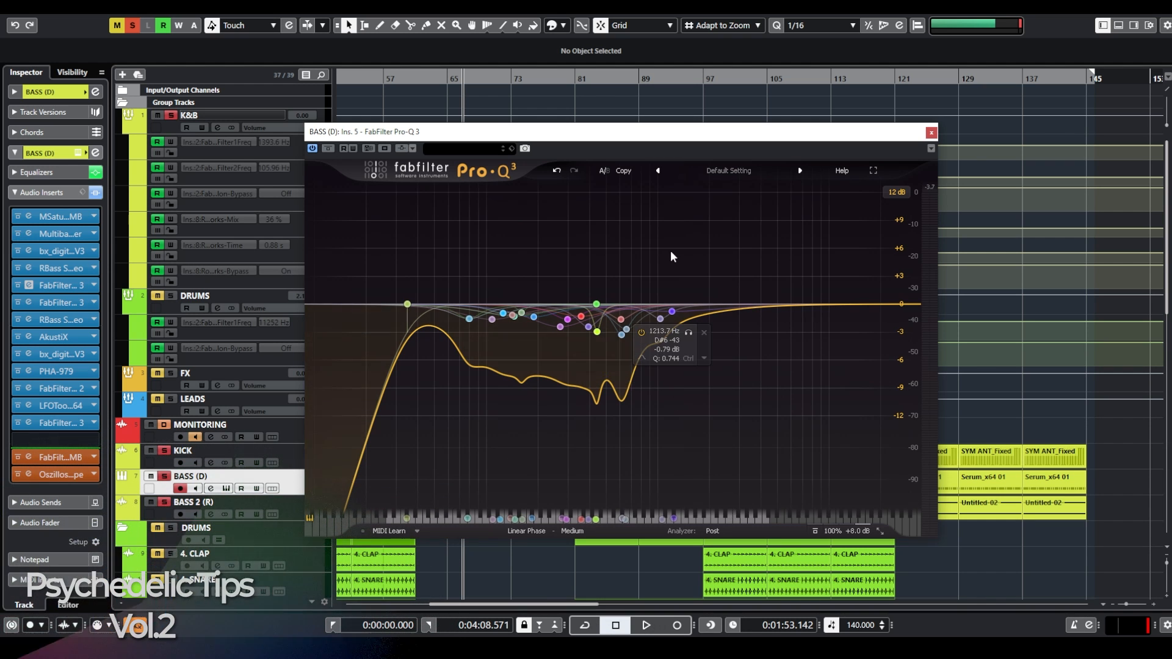
{"action": "left_click_drag", "start_coordinate": [735, 266], "coordinate": [426, 367]}
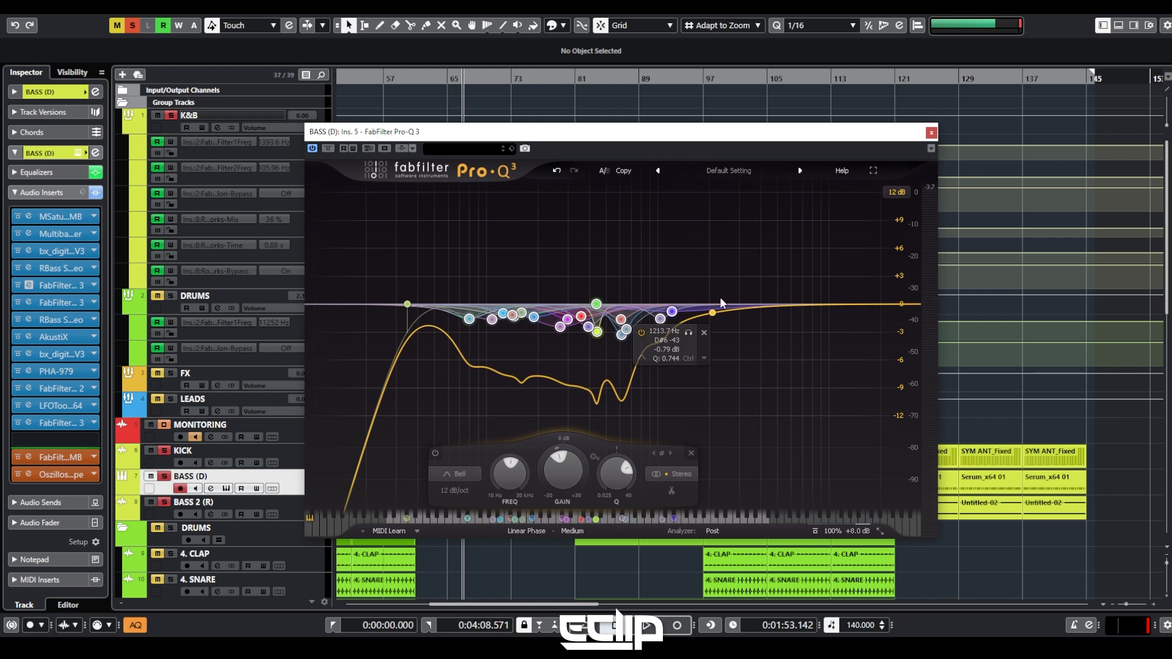
{"action": "left_click_drag", "start_coordinate": [751, 258], "coordinate": [295, 378]}
{"action": "left_click", "coordinate": [552, 228]}
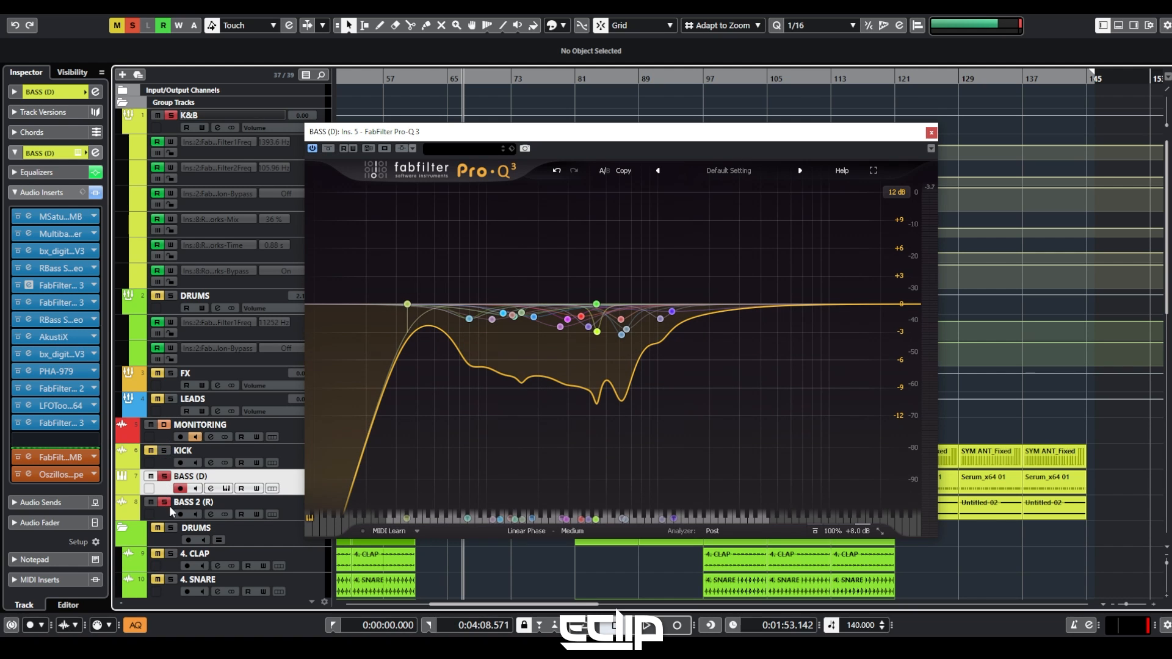
Play the bass and toggle the equalizer's bypass repeatedly to compare the sound with and without it.
{"action": "key", "text": "space"}
{"action": "left_click", "coordinate": [329, 151]}
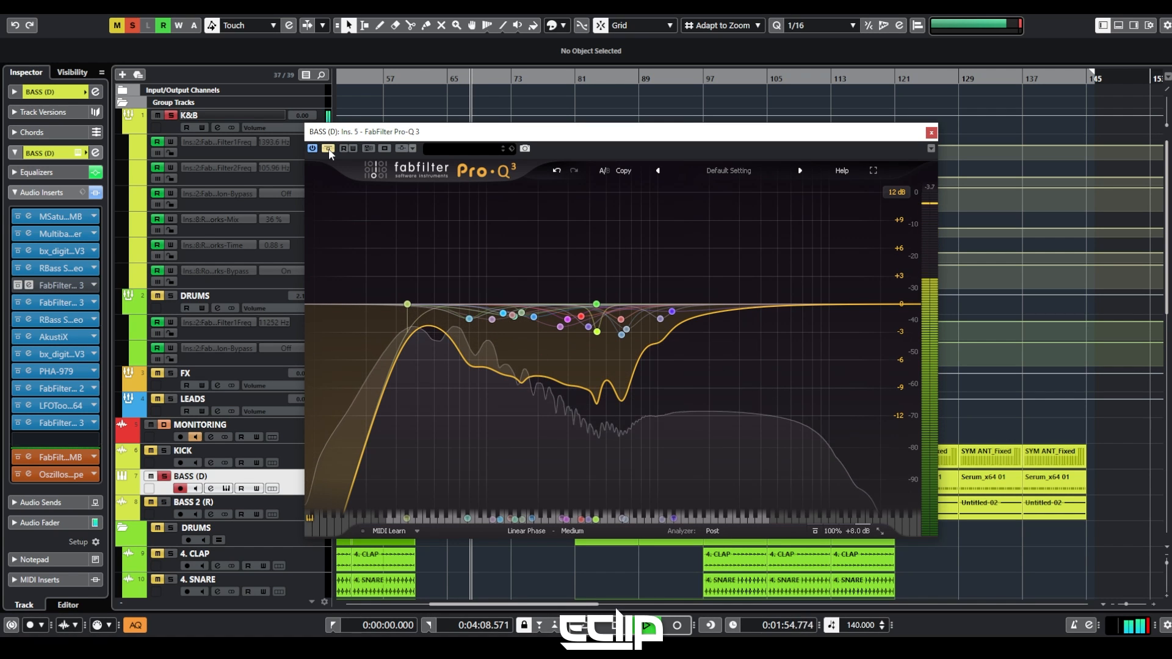
{"action": "left_click", "coordinate": [329, 149]}
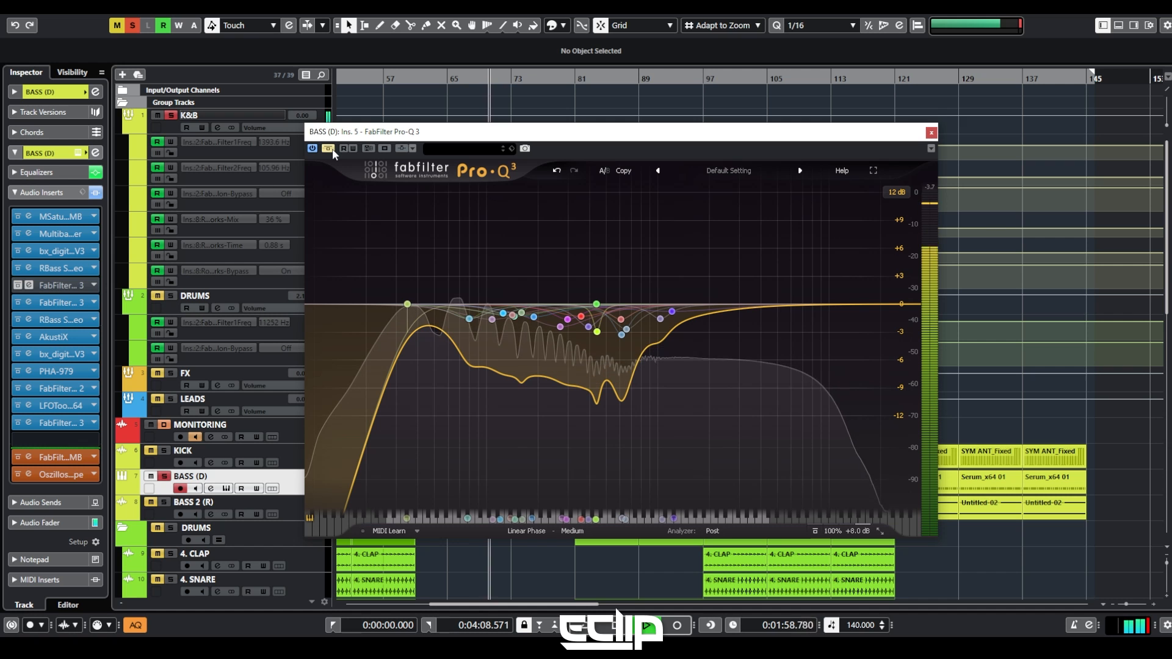
{"action": "left_click", "coordinate": [329, 149]}
{"action": "left_click", "coordinate": [327, 149]}
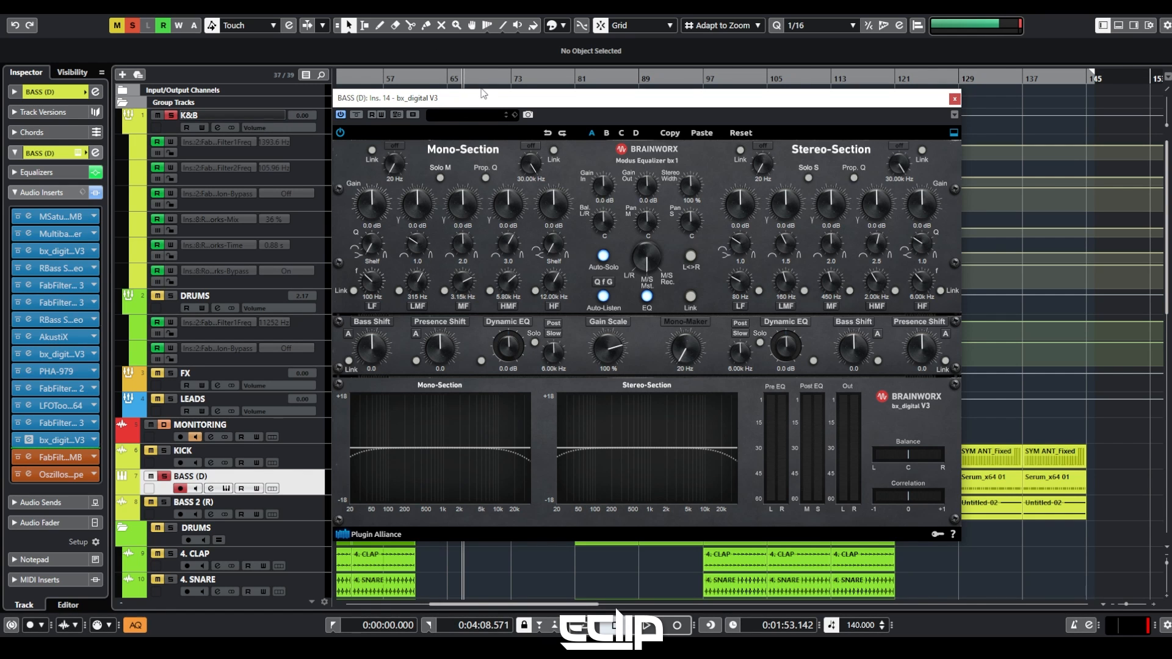
Link the mono and stereo sections of bx_digital V3 on the bass and set the low-cut filter to 51 Hz, switching through its slopes.
{"action": "left_click_drag", "start_coordinate": [482, 97], "coordinate": [461, 115]}
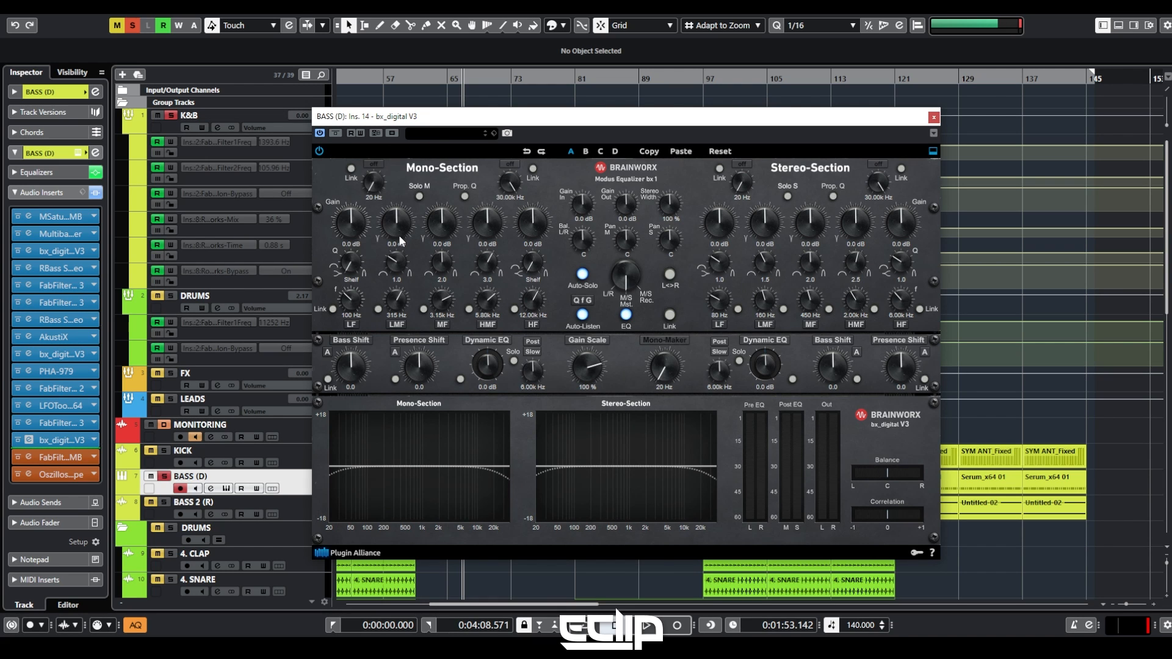
{"action": "left_click", "coordinate": [669, 314]}
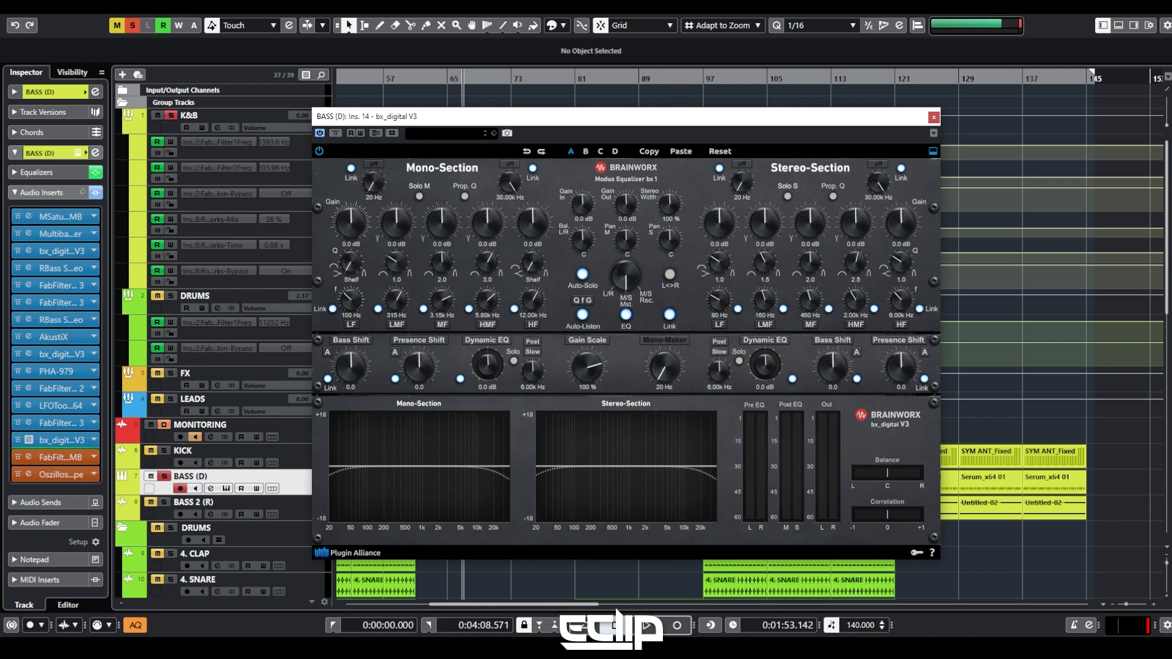
{"action": "scroll", "coordinate": [374, 182], "scroll_direction": "up", "scroll_amount": 5}
{"action": "left_click", "coordinate": [375, 168]}
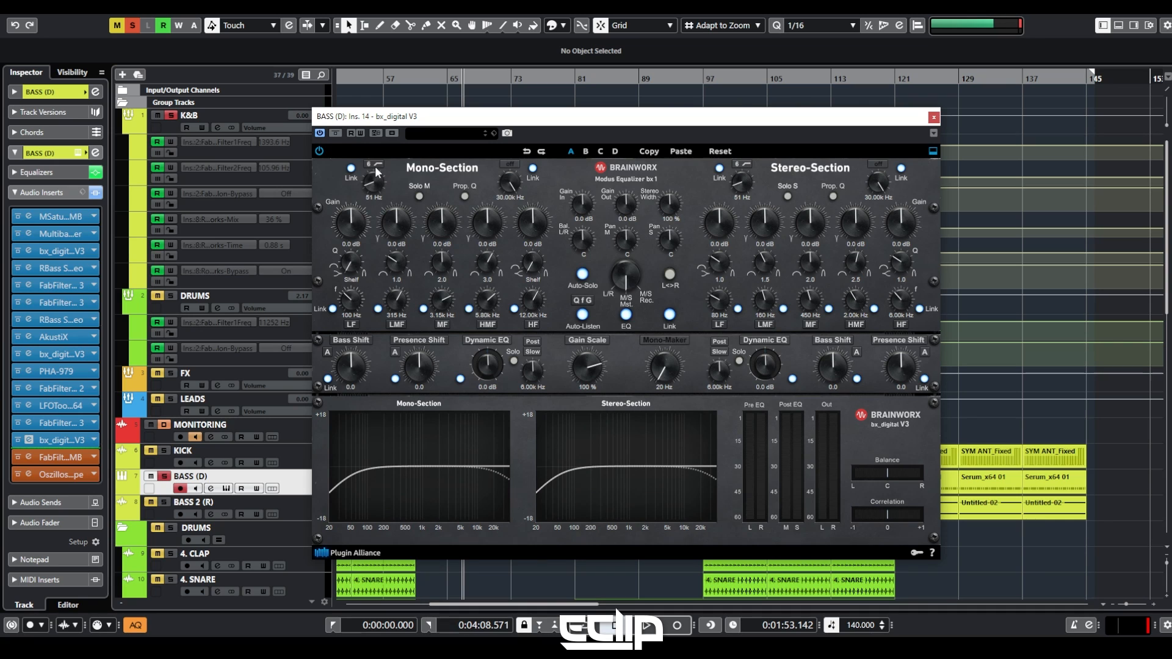
{"action": "left_click", "coordinate": [376, 165]}
{"action": "left_click", "coordinate": [376, 165]}
Set the mono section's MF band to 821 Hz with a Q of 0.7 and a gain of +2.4 dB.
{"action": "left_click", "coordinate": [441, 309]}
{"action": "left_click_drag", "start_coordinate": [441, 310], "coordinate": [446, 333]}
{"action": "left_click_drag", "start_coordinate": [452, 258], "coordinate": [445, 270]}
{"action": "left_click_drag", "start_coordinate": [453, 219], "coordinate": [451, 223]}
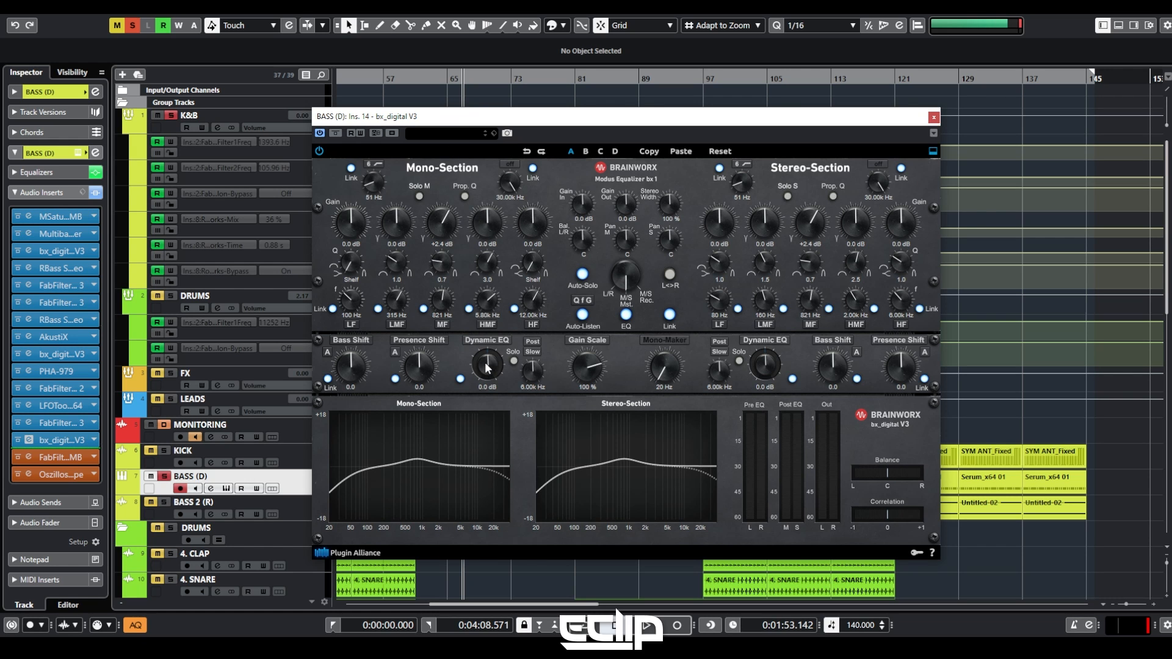
Set the mono section's Dynamic EQ to -11.5 dB at 383 Hz, and its Presence Shift and Bass Shift to -1.3.
{"action": "left_click_drag", "start_coordinate": [493, 368], "coordinate": [491, 394]}
{"action": "left_click_drag", "start_coordinate": [533, 372], "coordinate": [562, 373]}
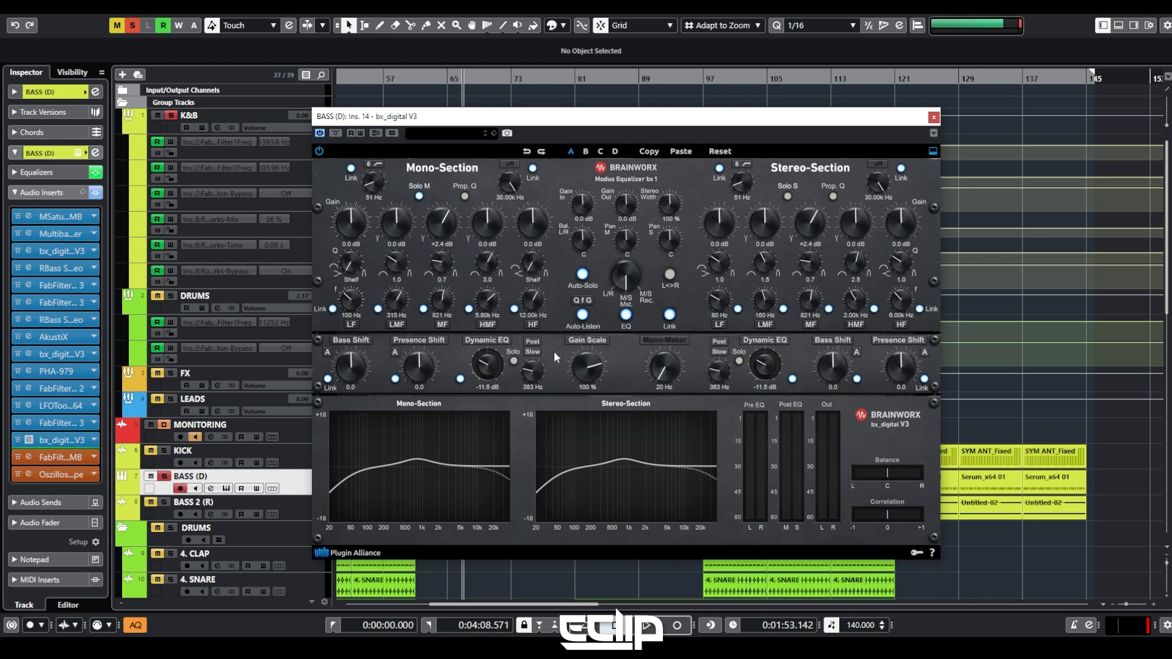
{"action": "left_click_drag", "start_coordinate": [422, 383], "coordinate": [470, 412]}
{"action": "left_click_drag", "start_coordinate": [353, 370], "coordinate": [400, 424]}
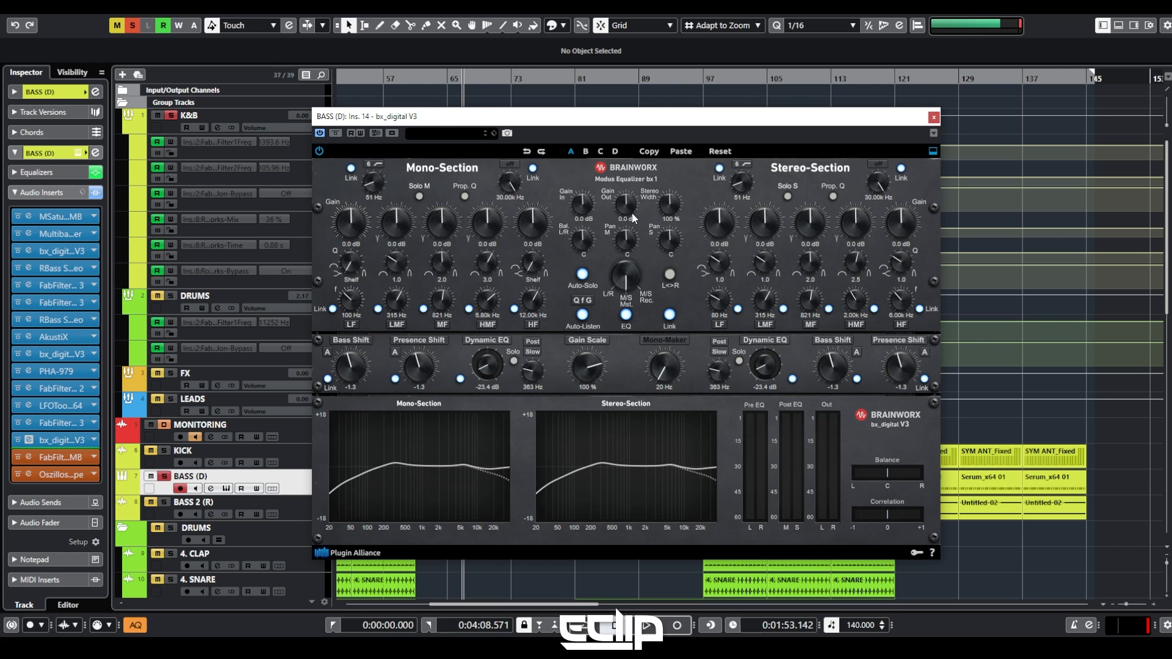
Set the Stereo Width to 87% and close the bass's bx_digital V3 in the fourteenth insert.
{"action": "left_click_drag", "start_coordinate": [667, 210], "coordinate": [712, 261]}
{"action": "left_click_drag", "start_coordinate": [700, 117], "coordinate": [636, 91]}
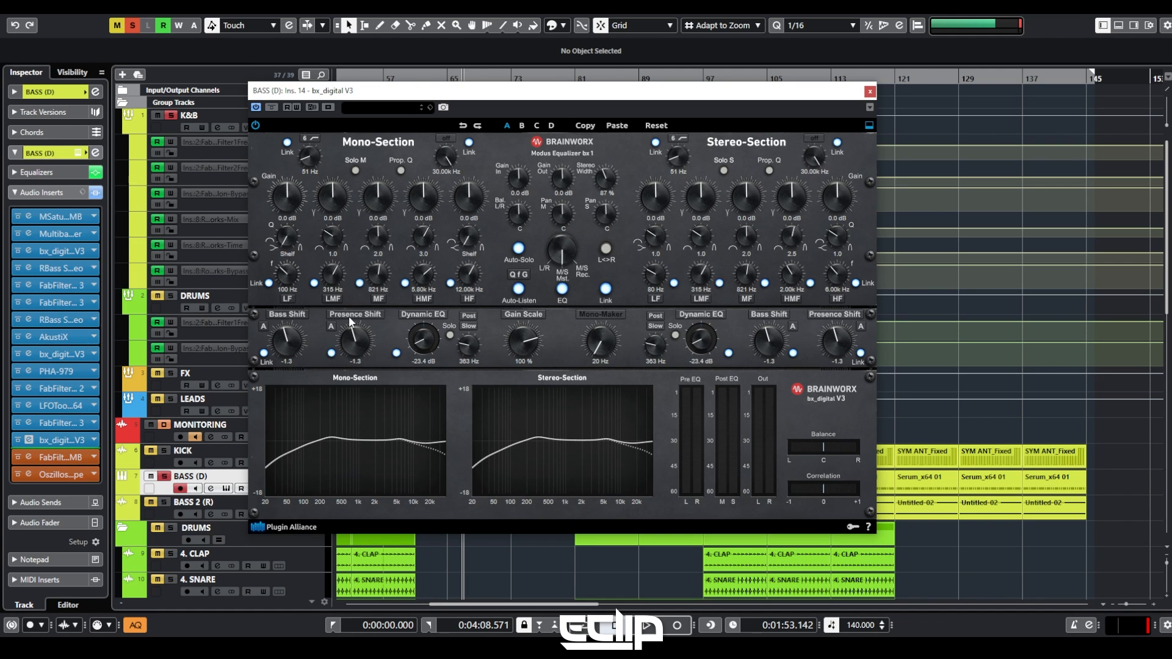
{"action": "left_click", "coordinate": [29, 439]}
Review the EQ curve of the bass's fifth-insert Pro-Q 3, clear the performance meter's overload indicator, and close the equalizer.
{"action": "left_click", "coordinate": [30, 284]}
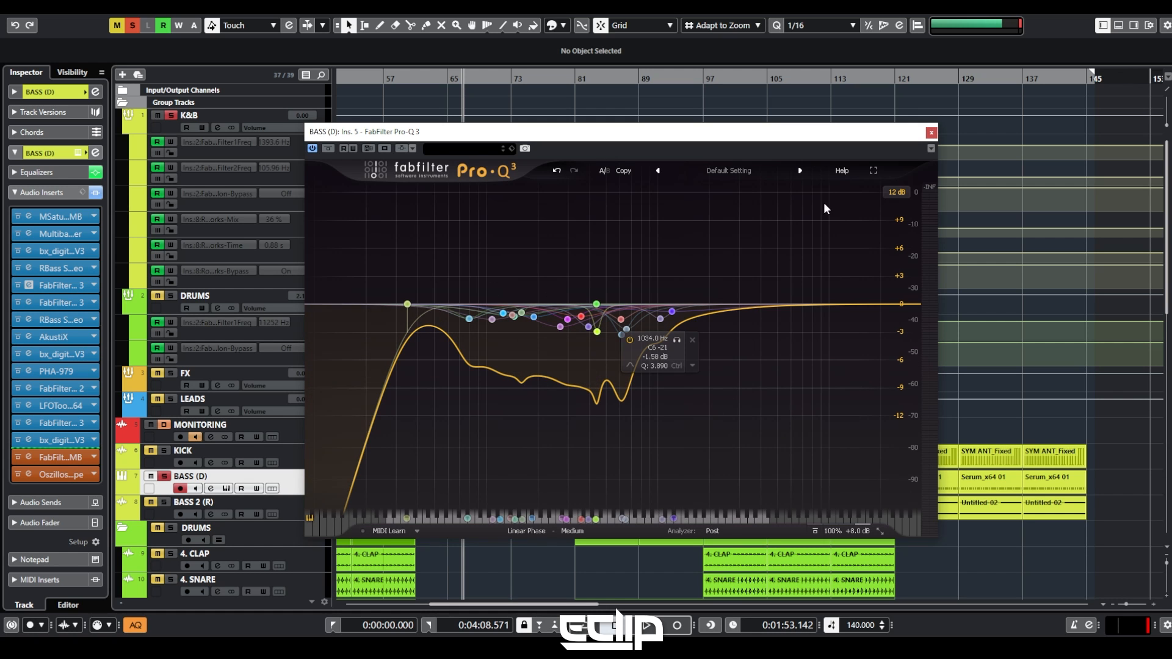
{"action": "left_click", "coordinate": [931, 132]}
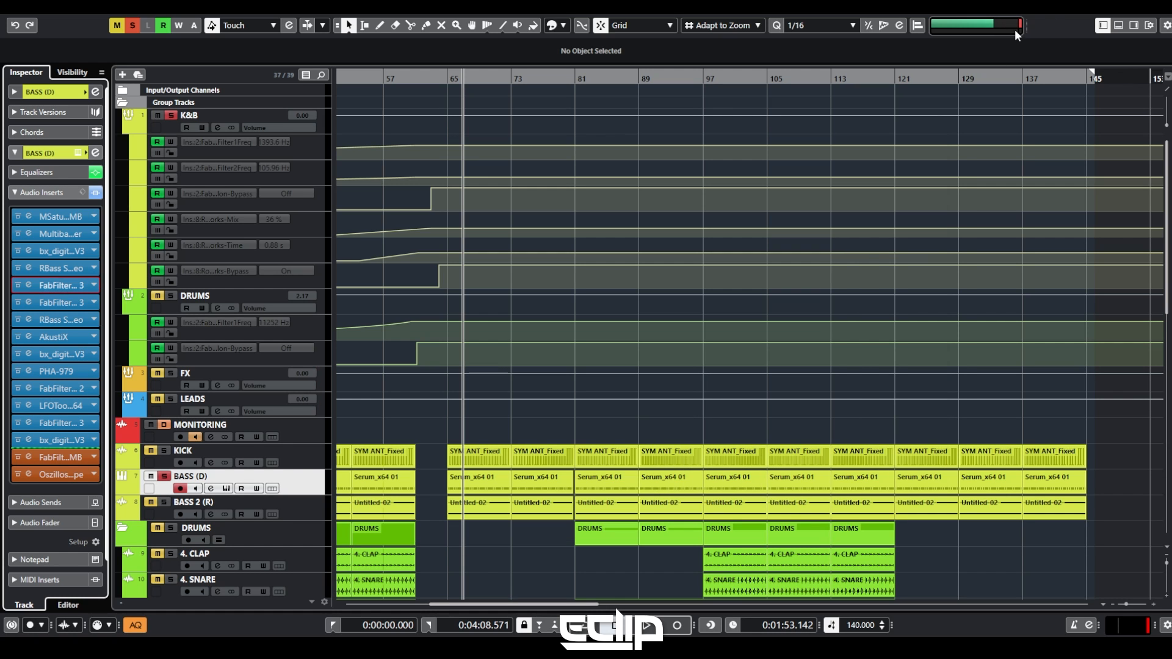
{"action": "left_click", "coordinate": [1027, 22]}
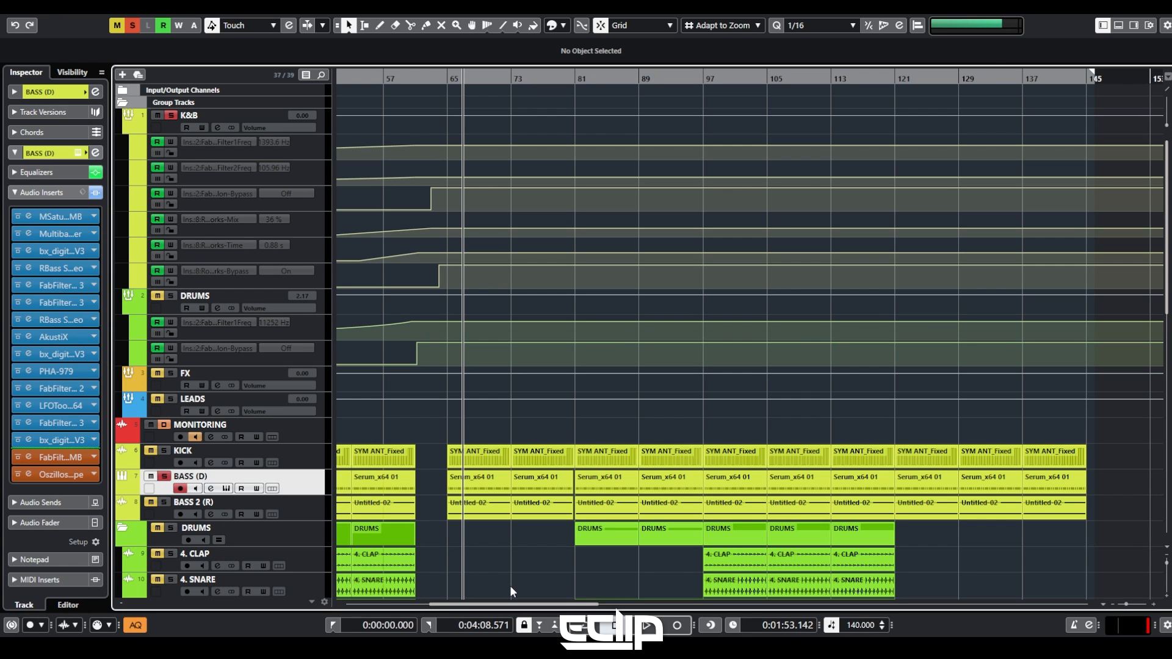
{"action": "left_click", "coordinate": [28, 285]}
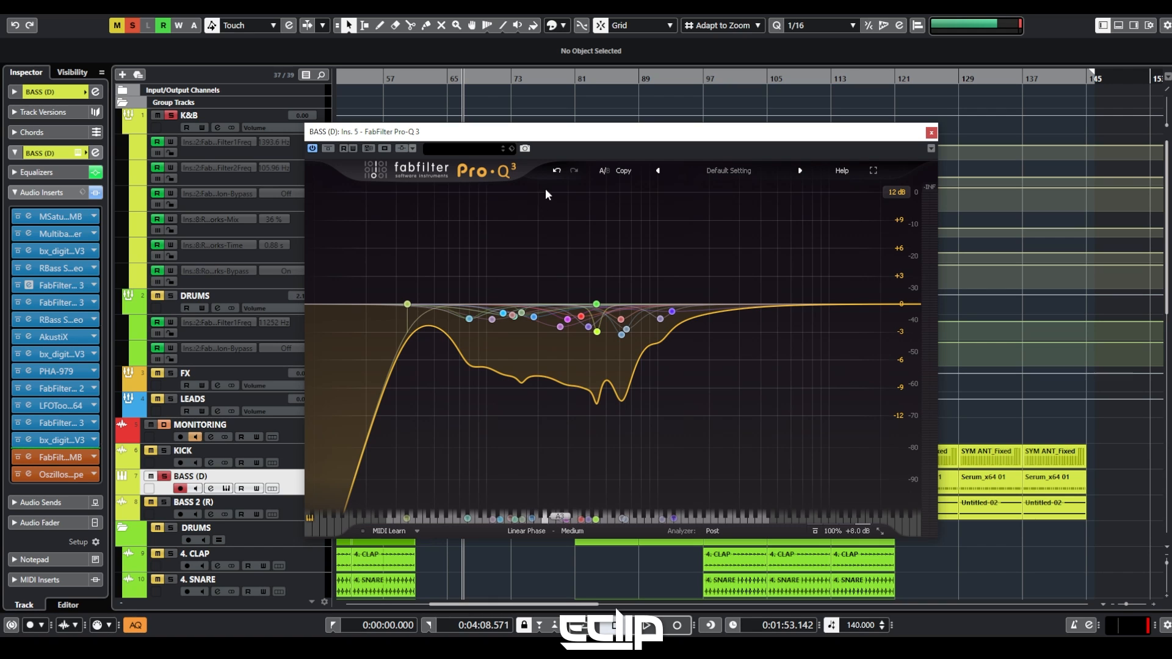
{"action": "left_click", "coordinate": [930, 132]}
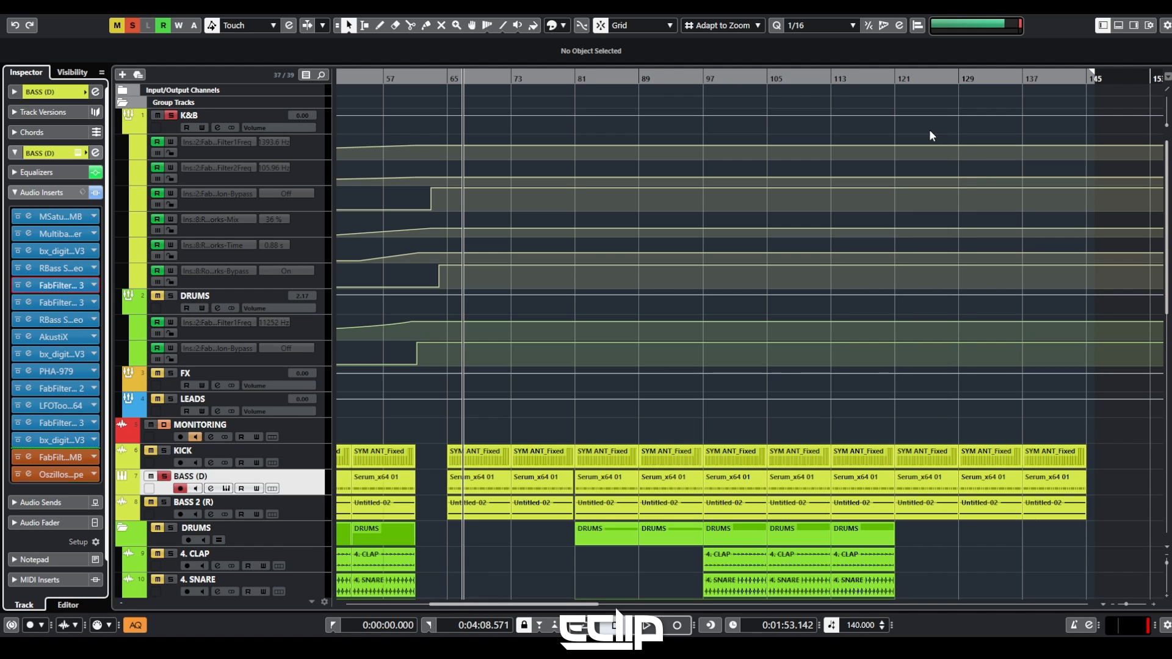
In the bass's ninth-insert bx_digital V3, reset the mono section's LMF and MF gains to 0.0 dB and its MF frequency to 3.15 kHz.
{"action": "left_click", "coordinate": [29, 354]}
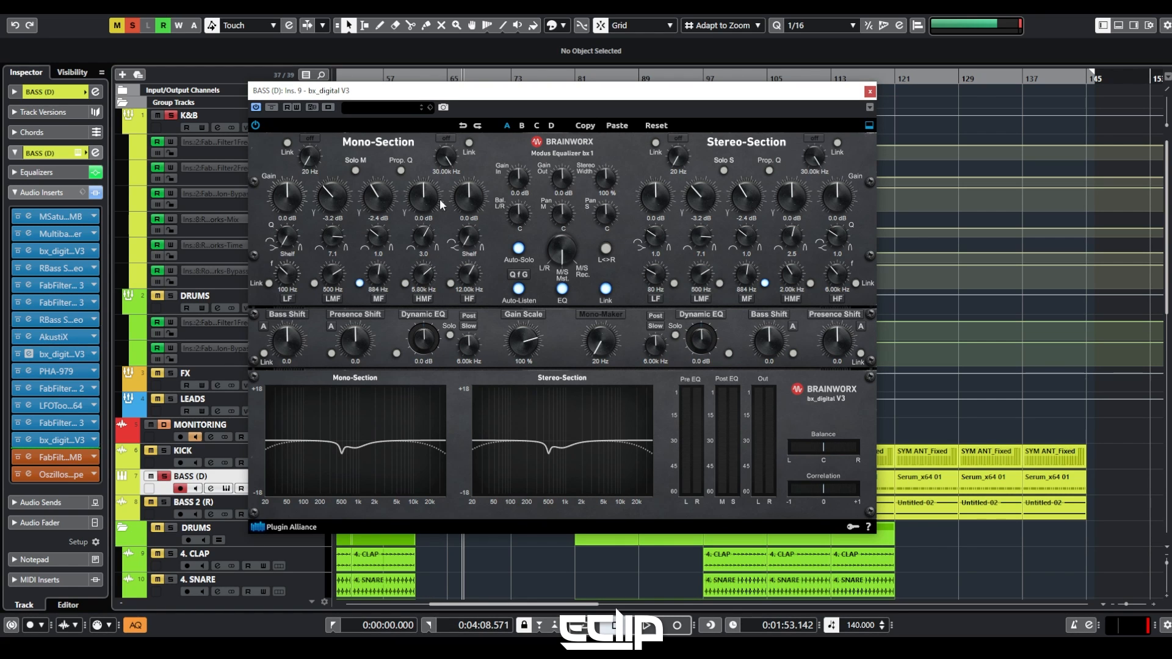
{"action": "left_click", "coordinate": [340, 206], "text": "ctrl"}
{"action": "left_click", "coordinate": [380, 274], "text": "ctrl"}
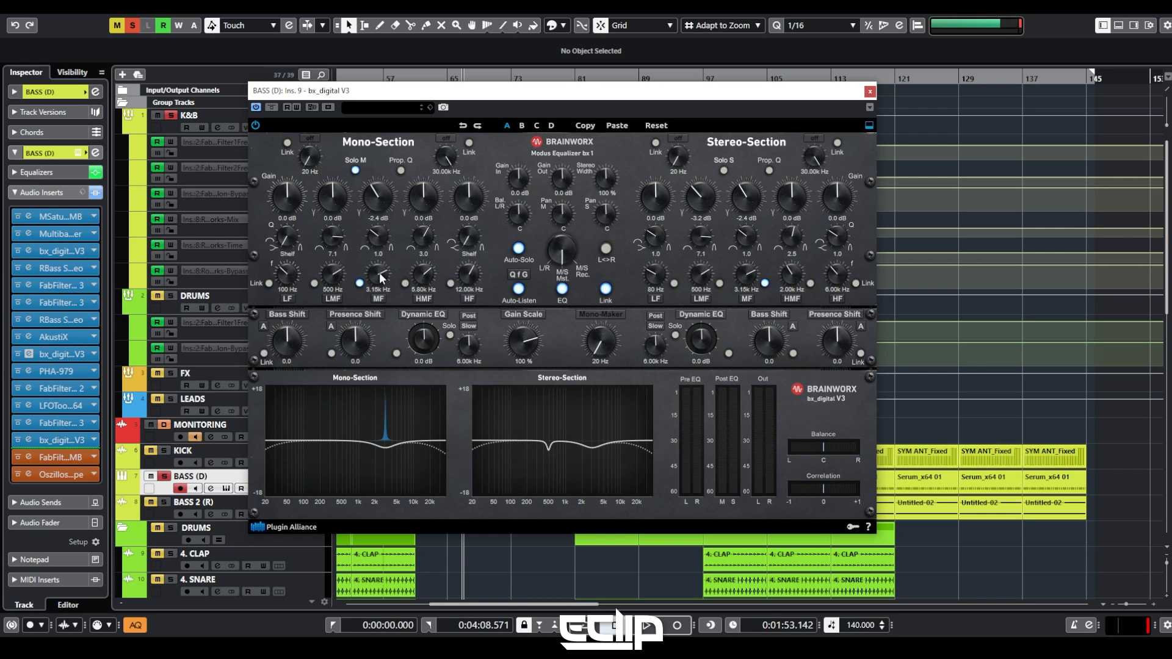
{"action": "left_click", "coordinate": [427, 276], "text": "ctrl"}
{"action": "left_click", "coordinate": [378, 191], "text": "ctrl"}
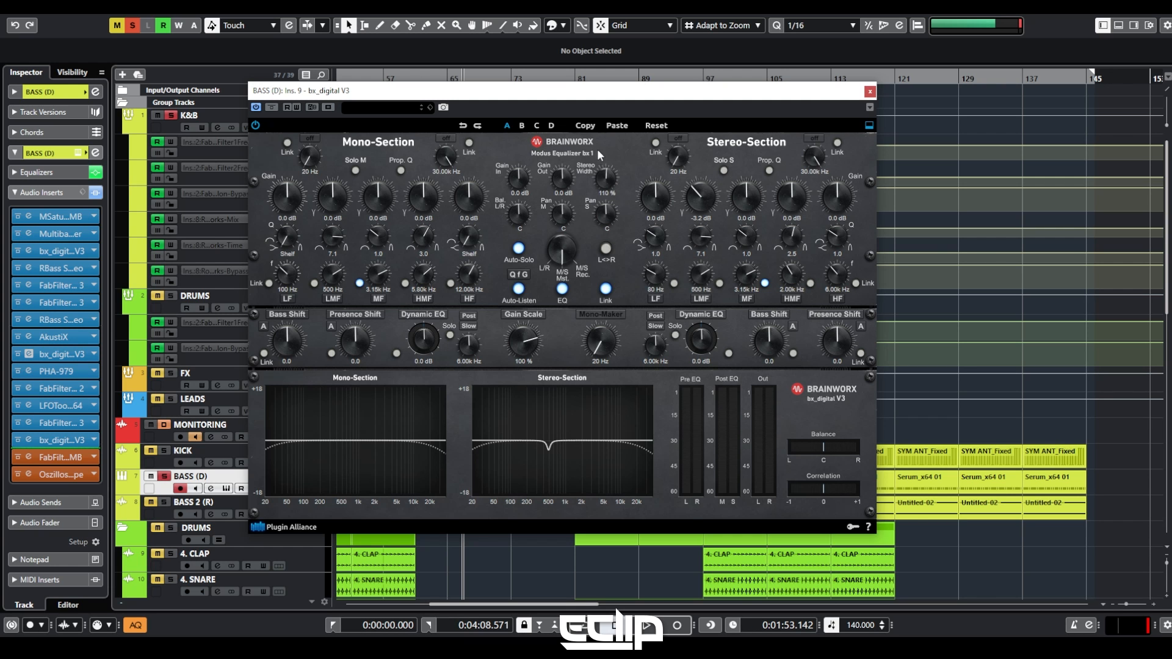
{"action": "left_click_drag", "start_coordinate": [574, 92], "coordinate": [583, 91]}
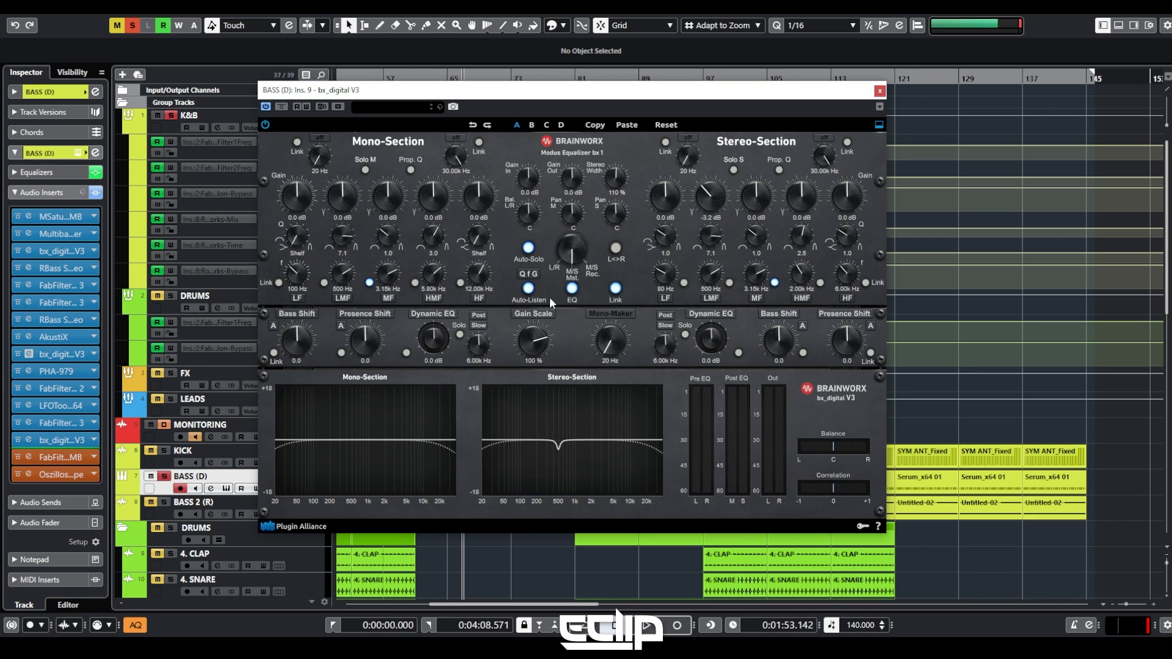
Look through the inserts of the K&B, DRUMS, FX and LEADS groups, and close bx_digital V3.
{"action": "left_click", "coordinate": [221, 117]}
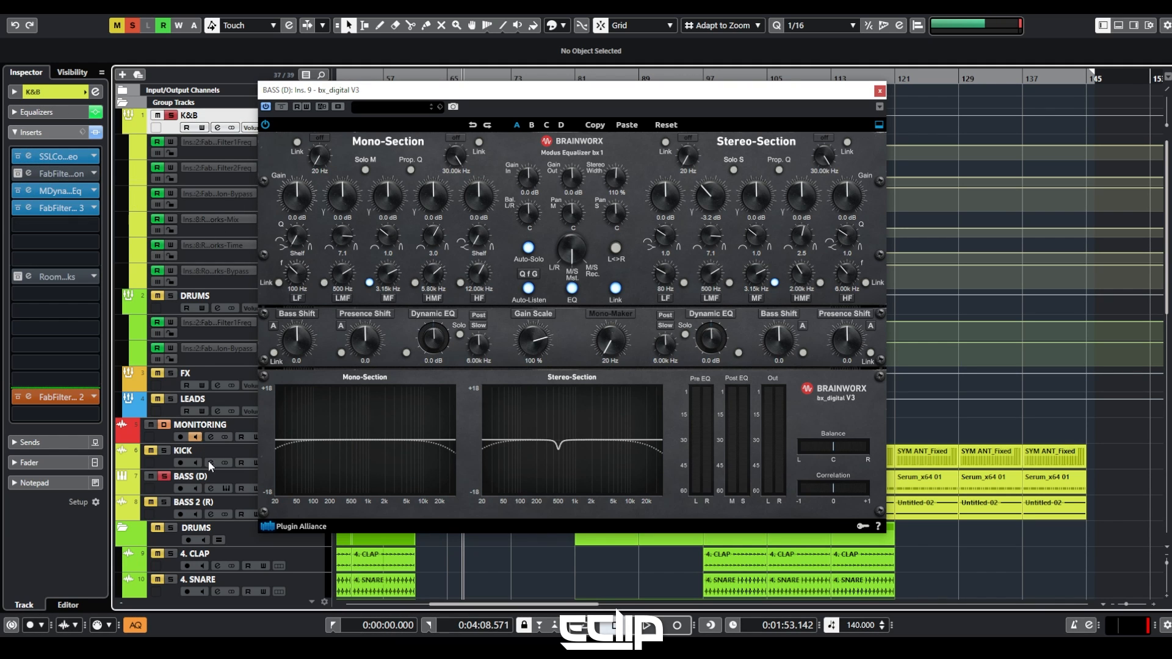
{"action": "left_click", "coordinate": [216, 300]}
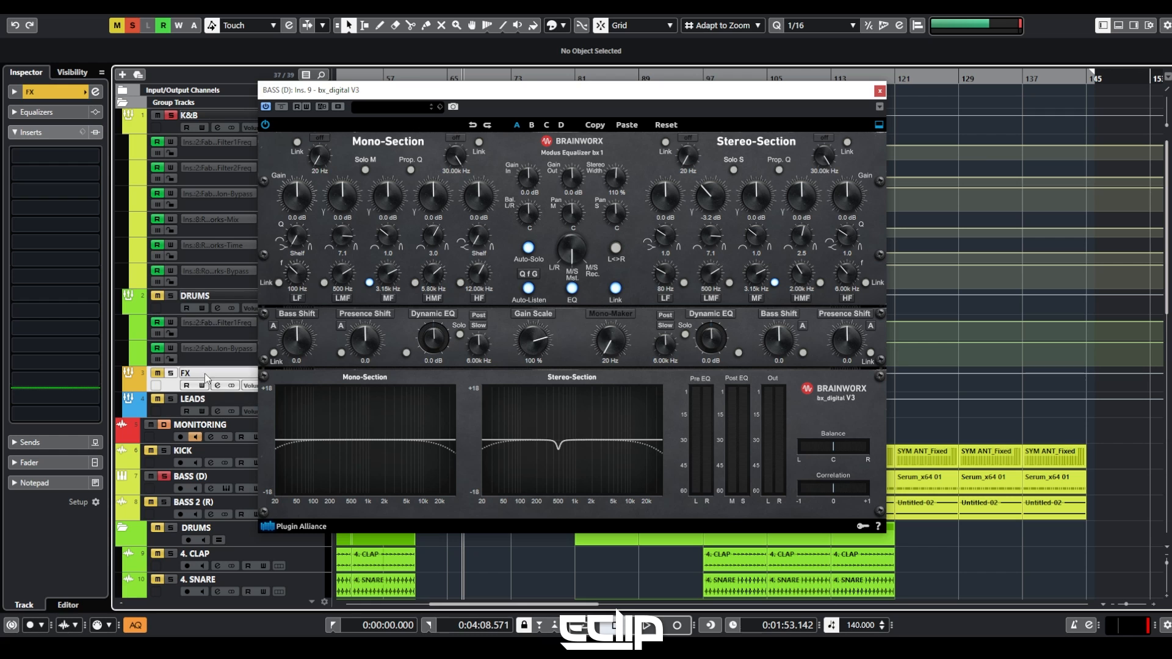
{"action": "left_click", "coordinate": [215, 401]}
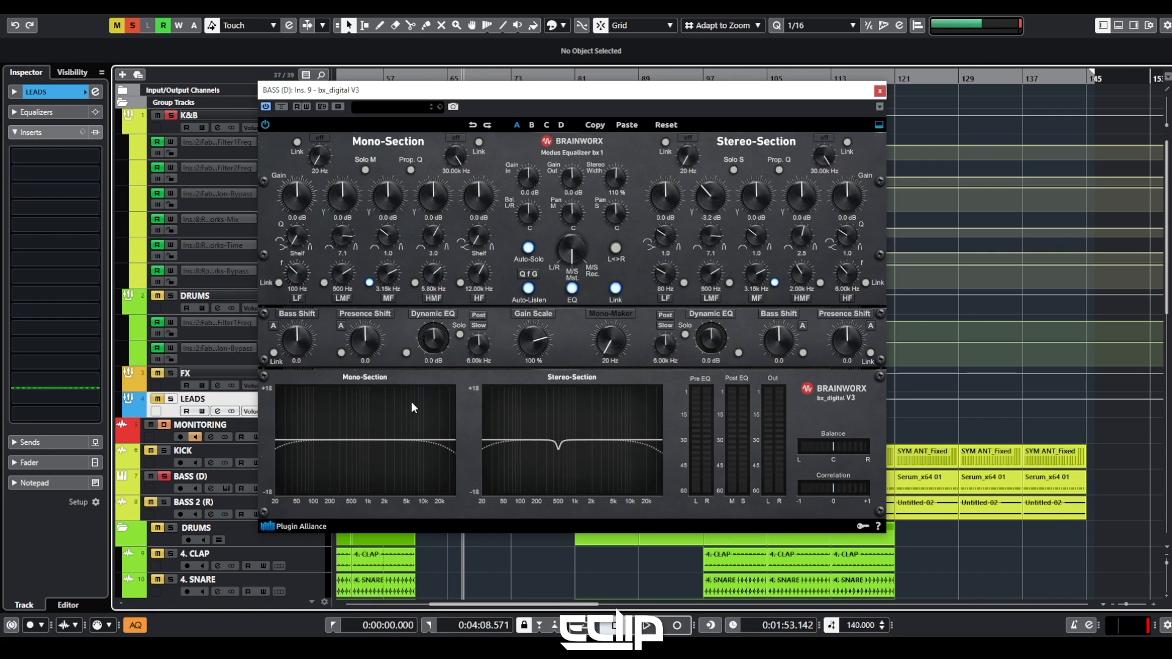
{"action": "left_click", "coordinate": [879, 91]}
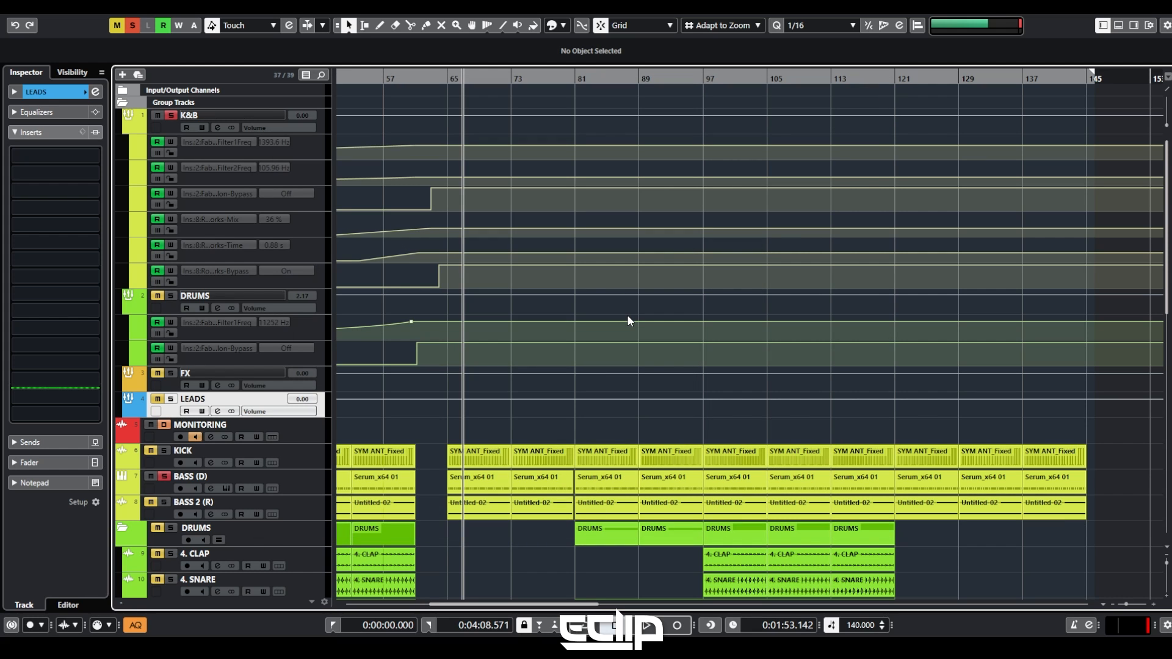